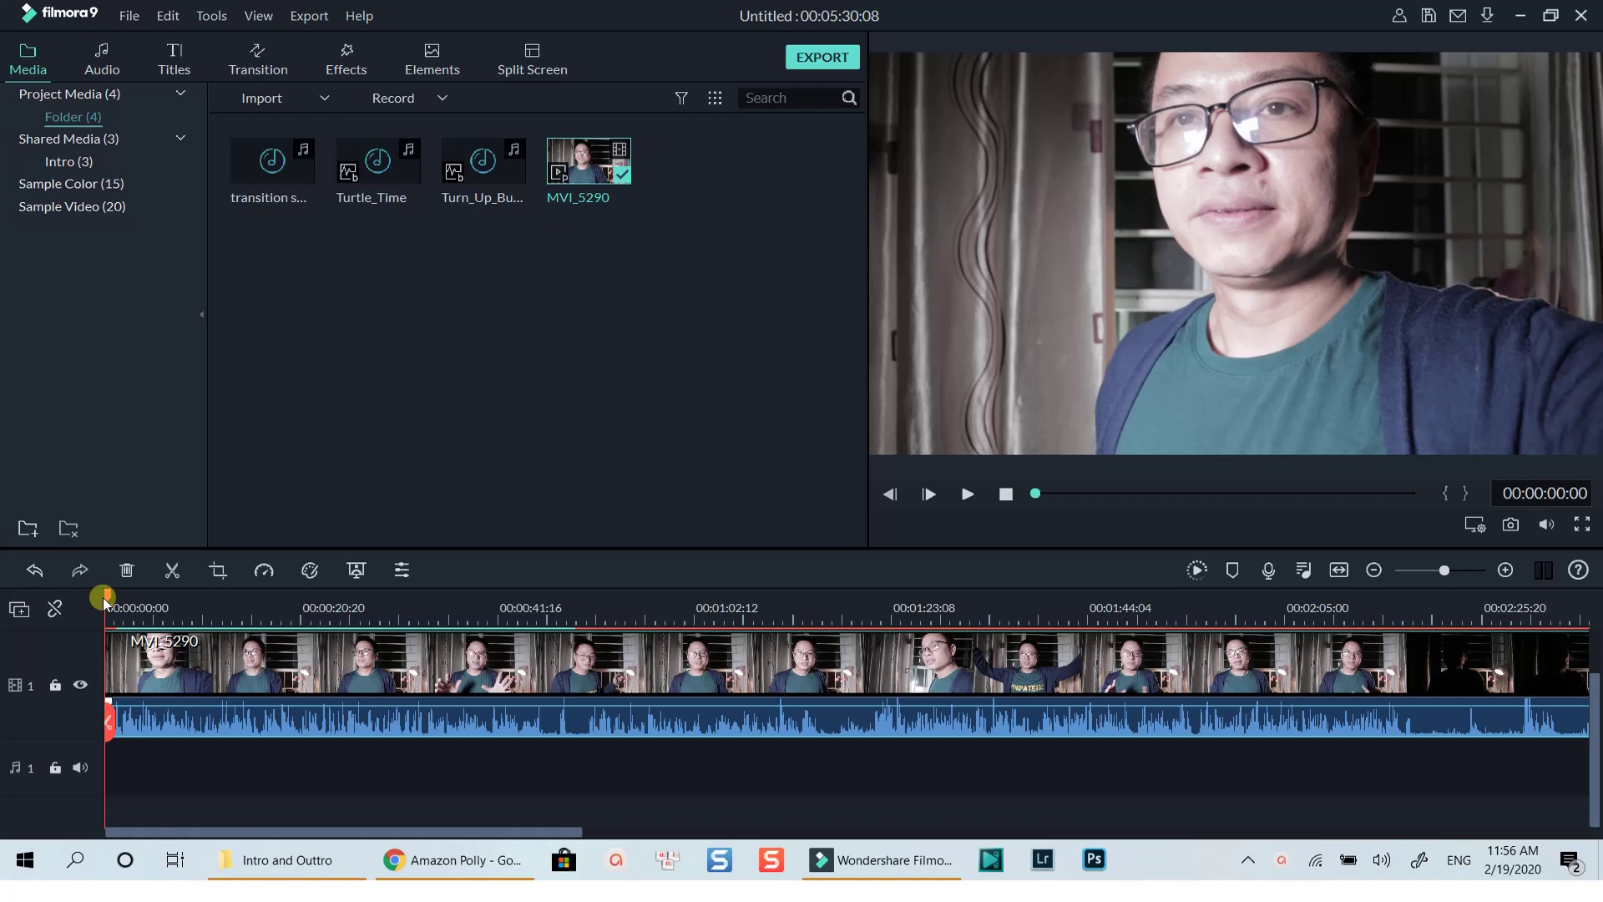
Preview the start of the MVI_5290 clip, stopping playback at 00:00:03:10
key(space)
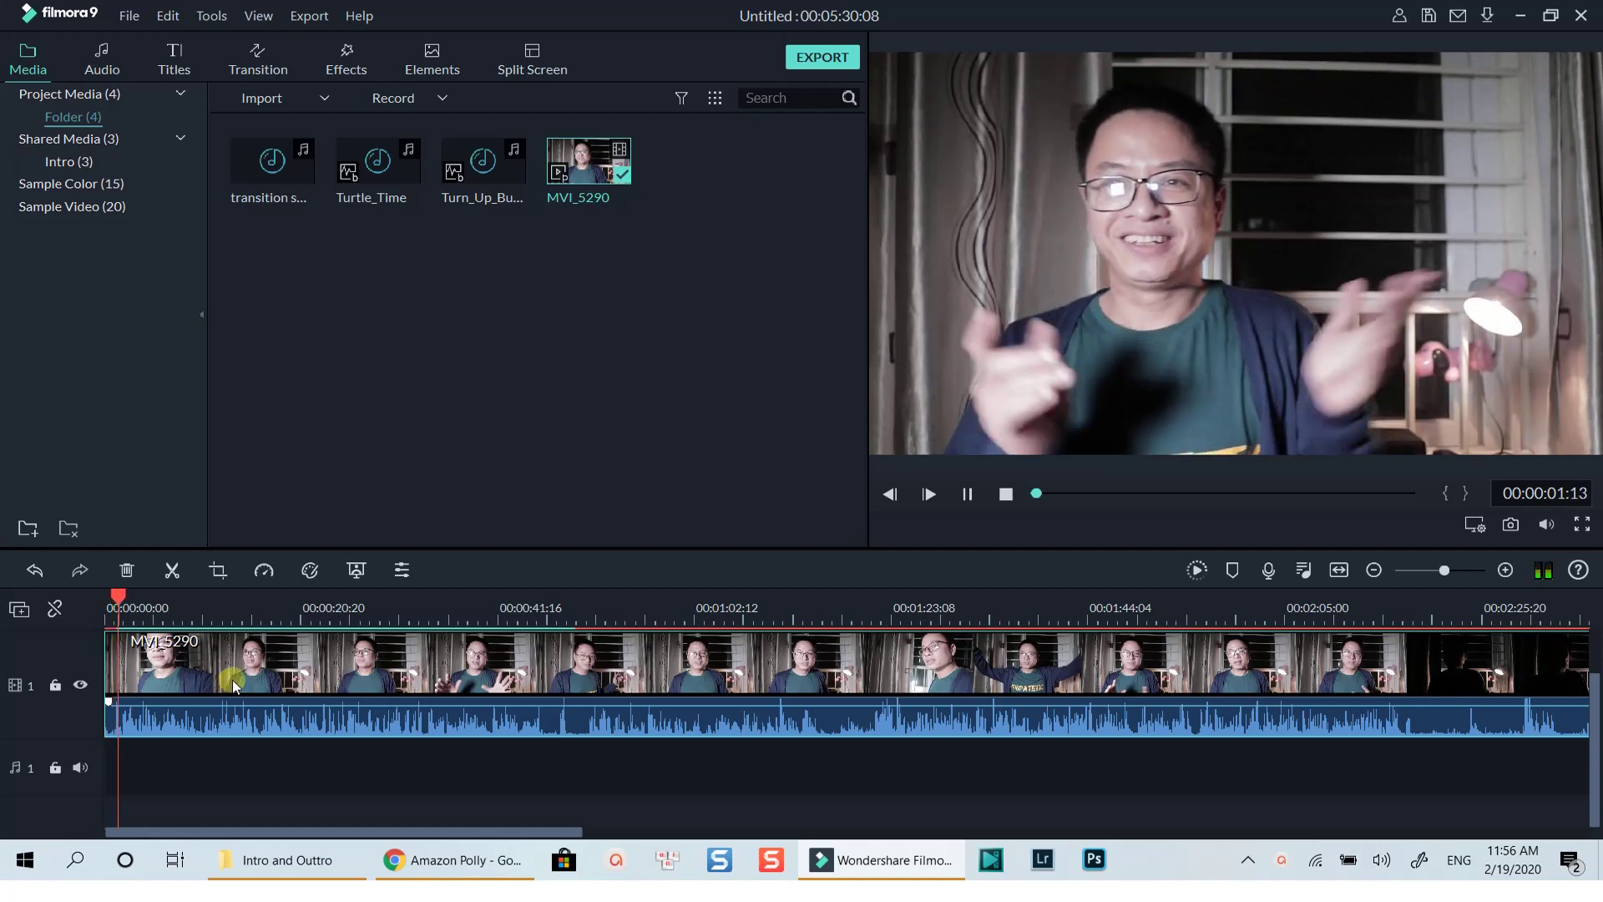
key(space)
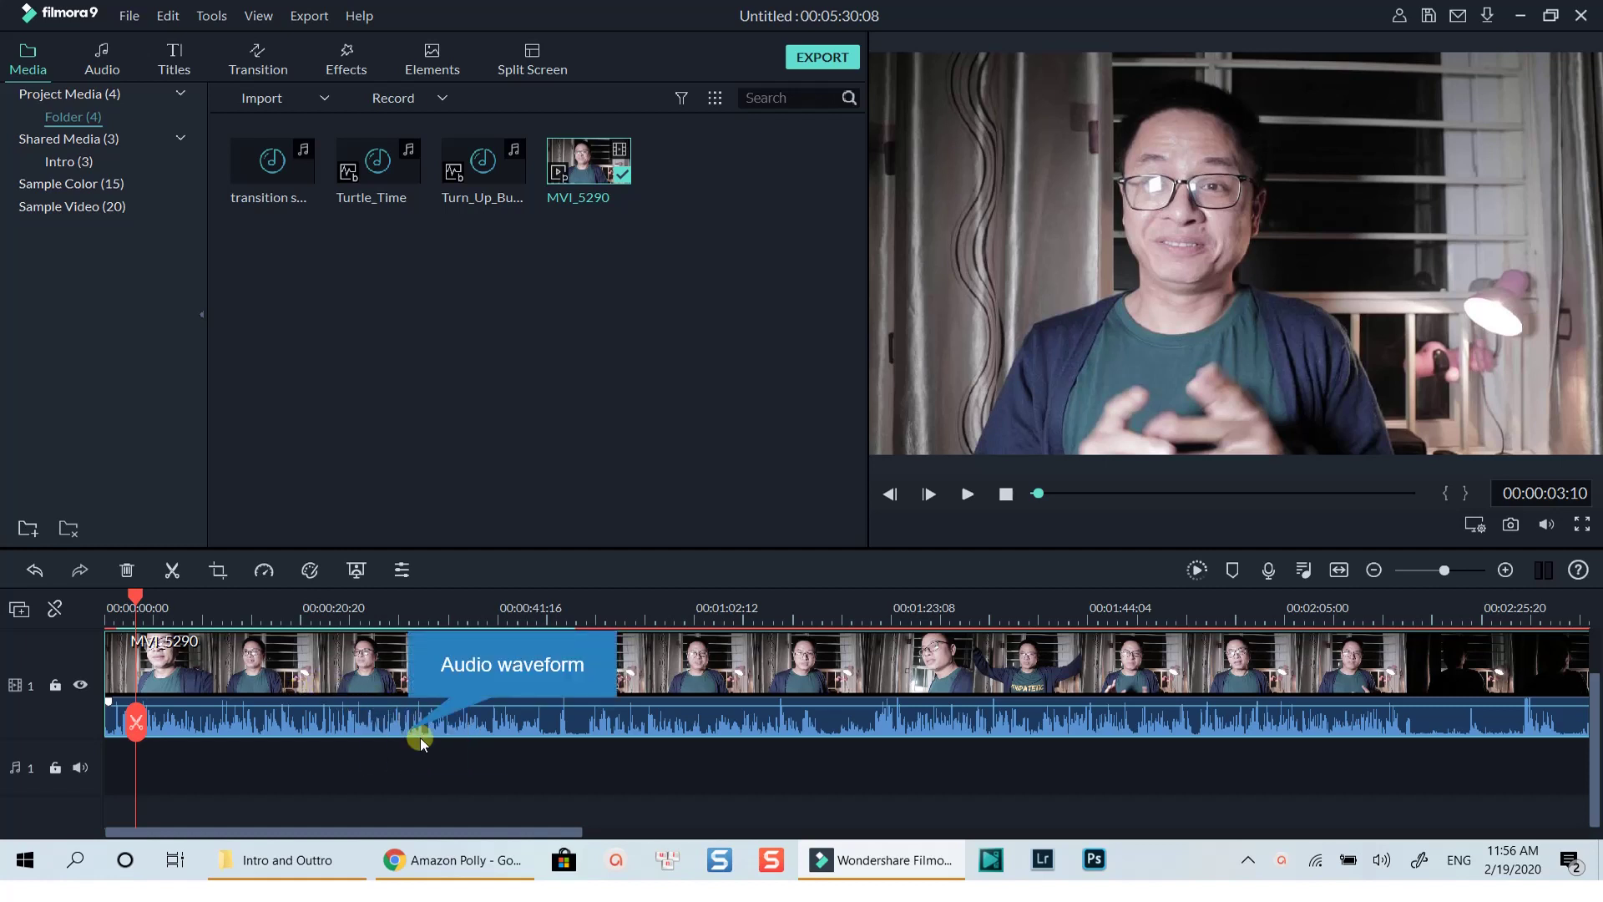
Try the MVI_5290 clip's audio volume line at a lower level on the timeline
scroll(419, 738, up, 1)
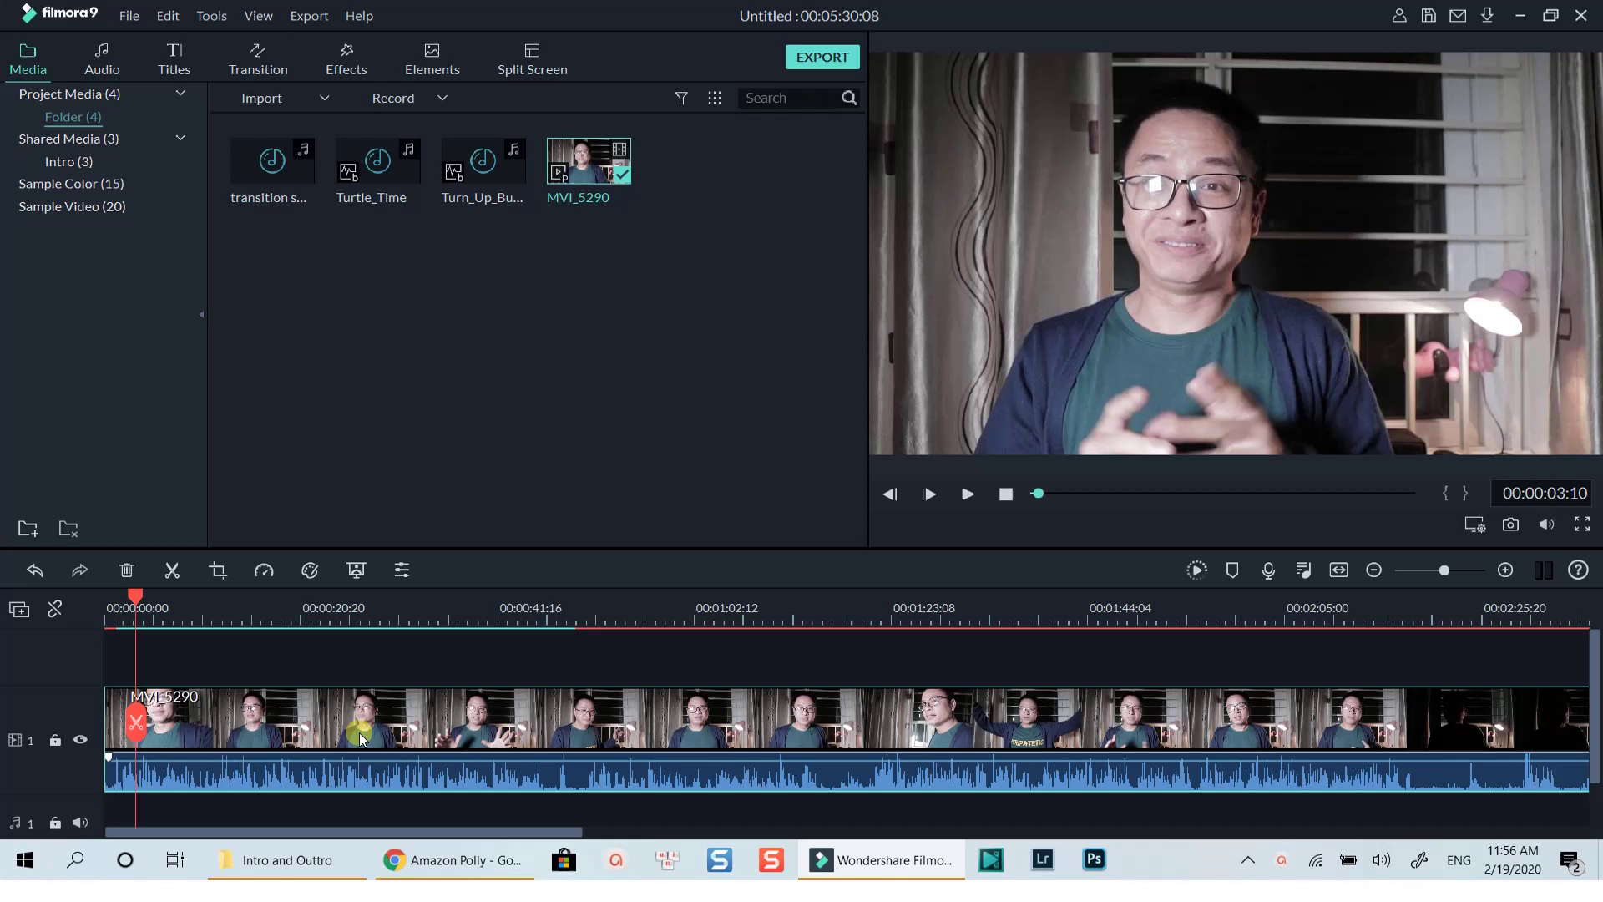
drag(359, 759, 375, 762)
Open the clip's Adjust Audio settings from its right-click menu, then close them with OK
right_click(368, 707)
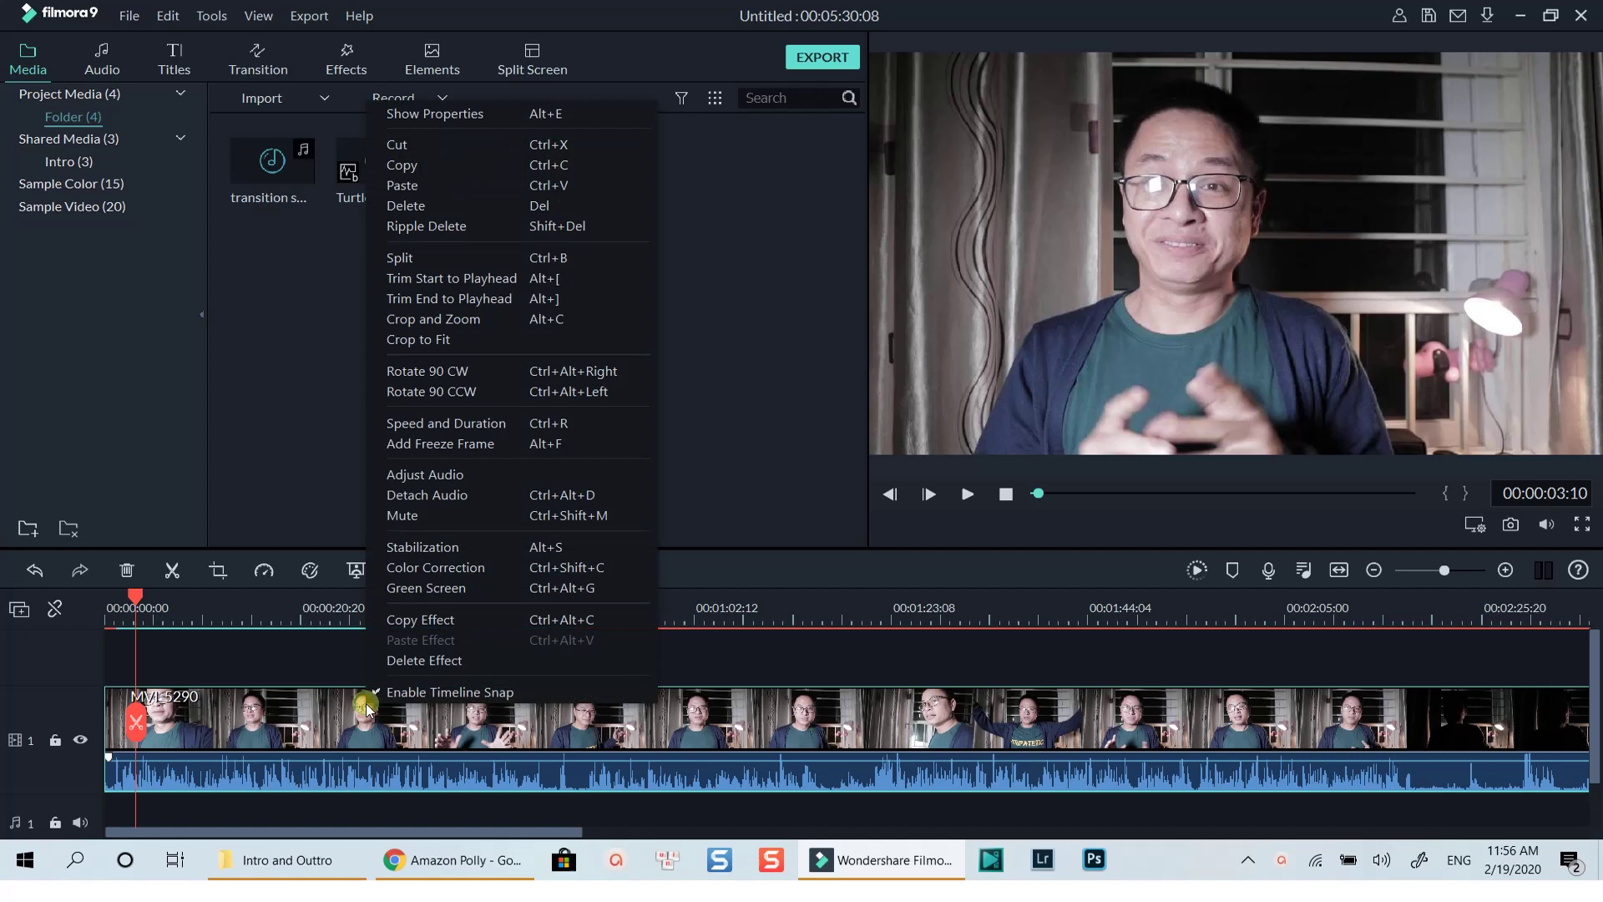
click(437, 473)
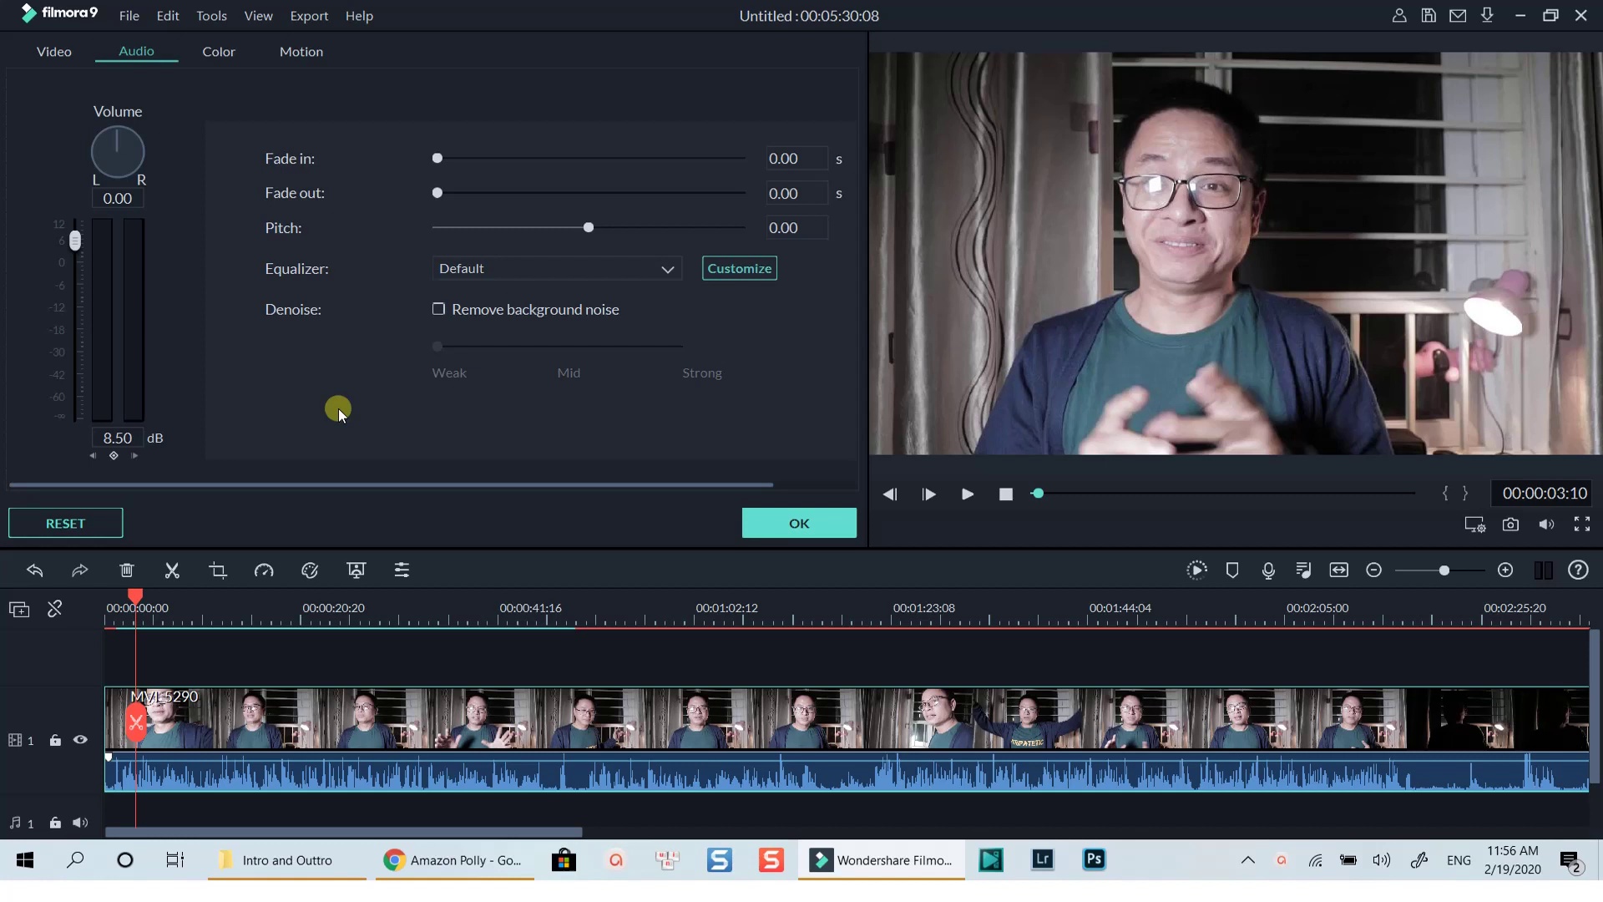
click(821, 522)
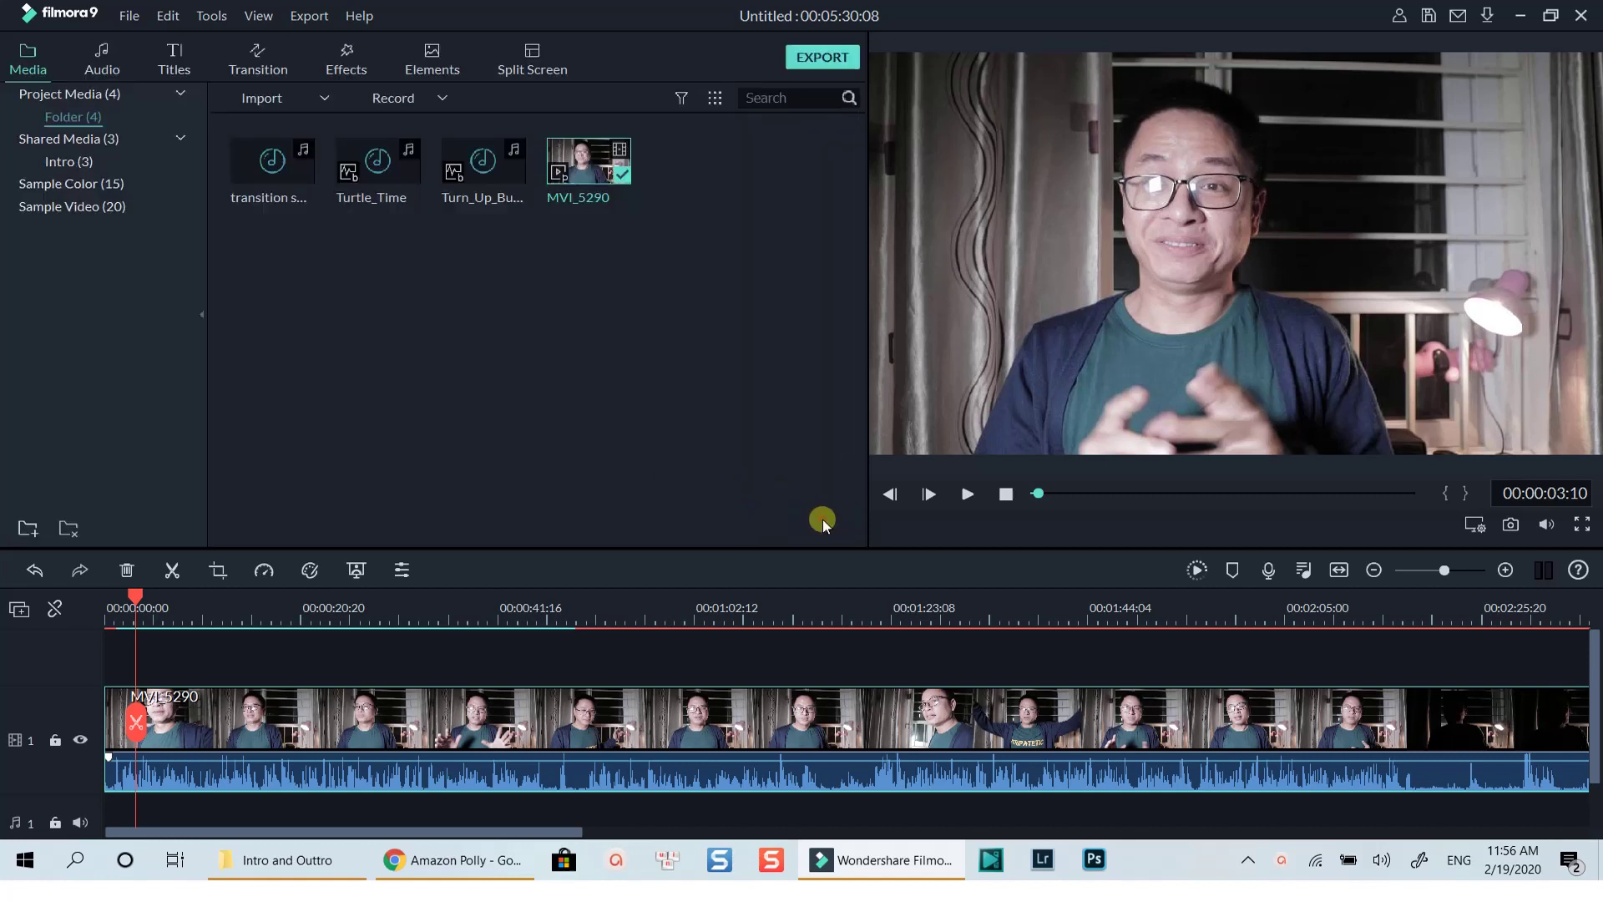
Reopen the clip's edit panel, browse its Video, Audio, Color and Motion tabs, then close it
click(404, 570)
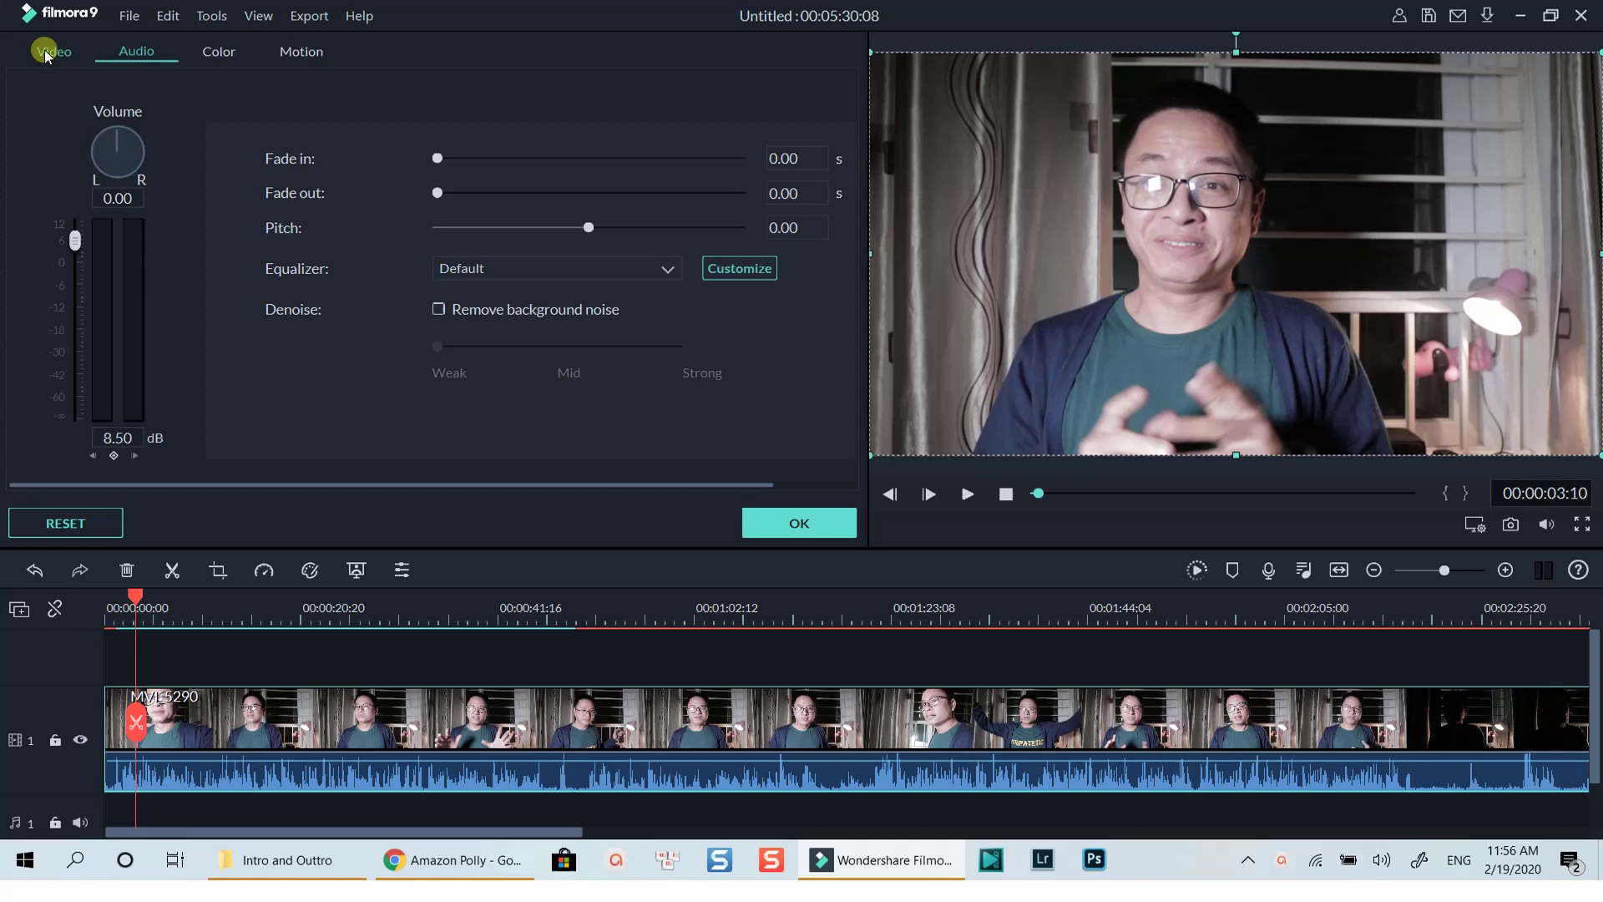
click(46, 52)
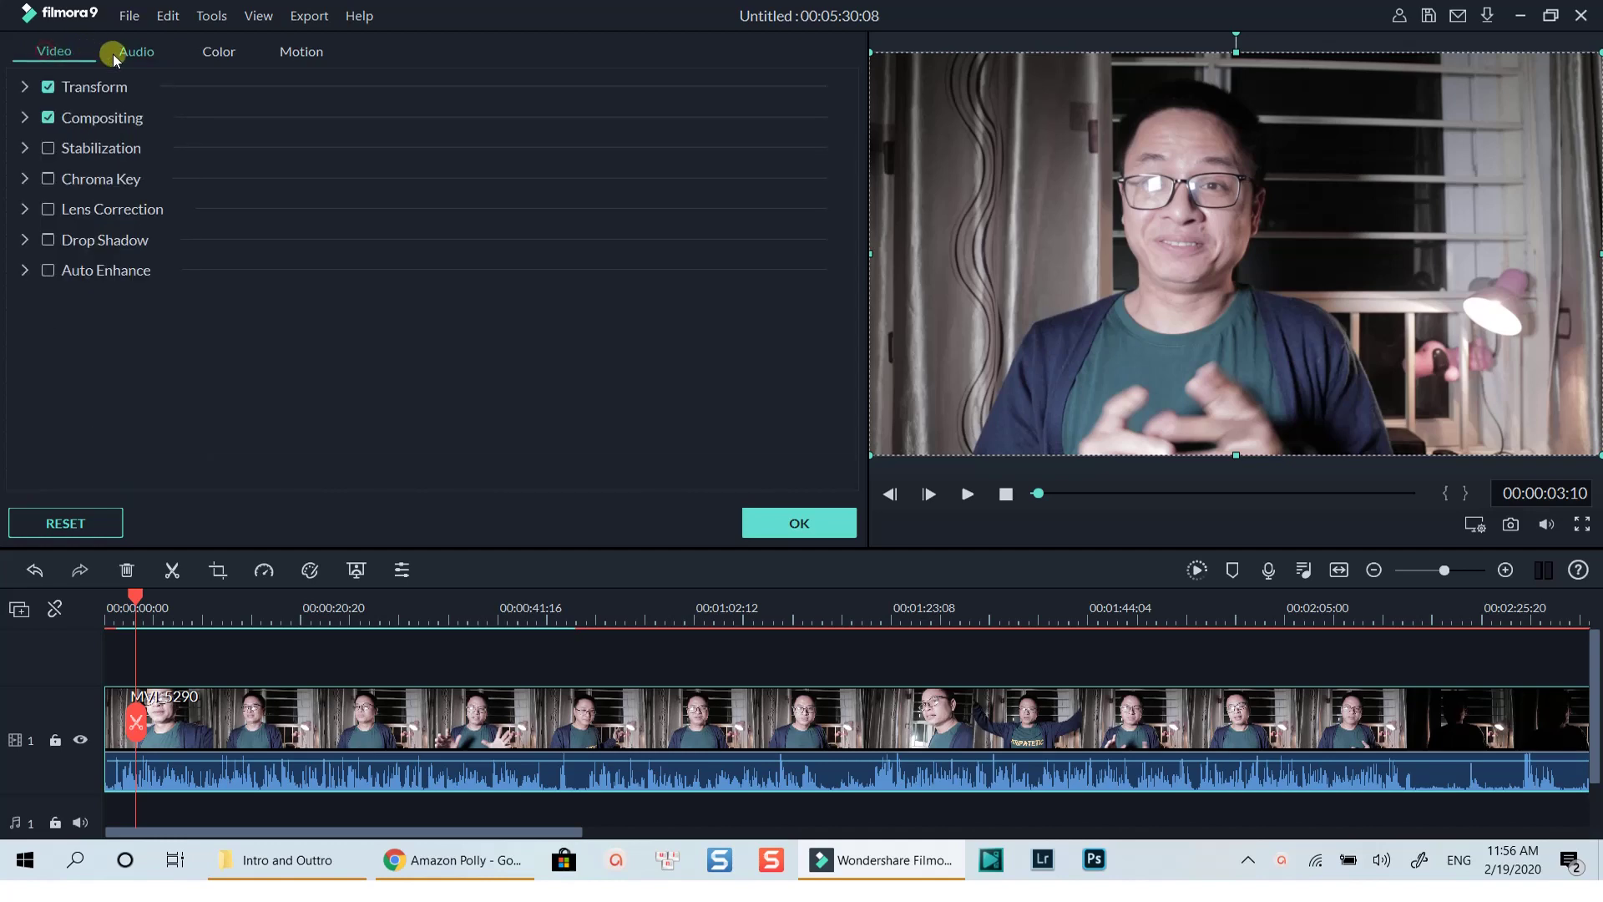
click(136, 51)
click(247, 50)
click(284, 52)
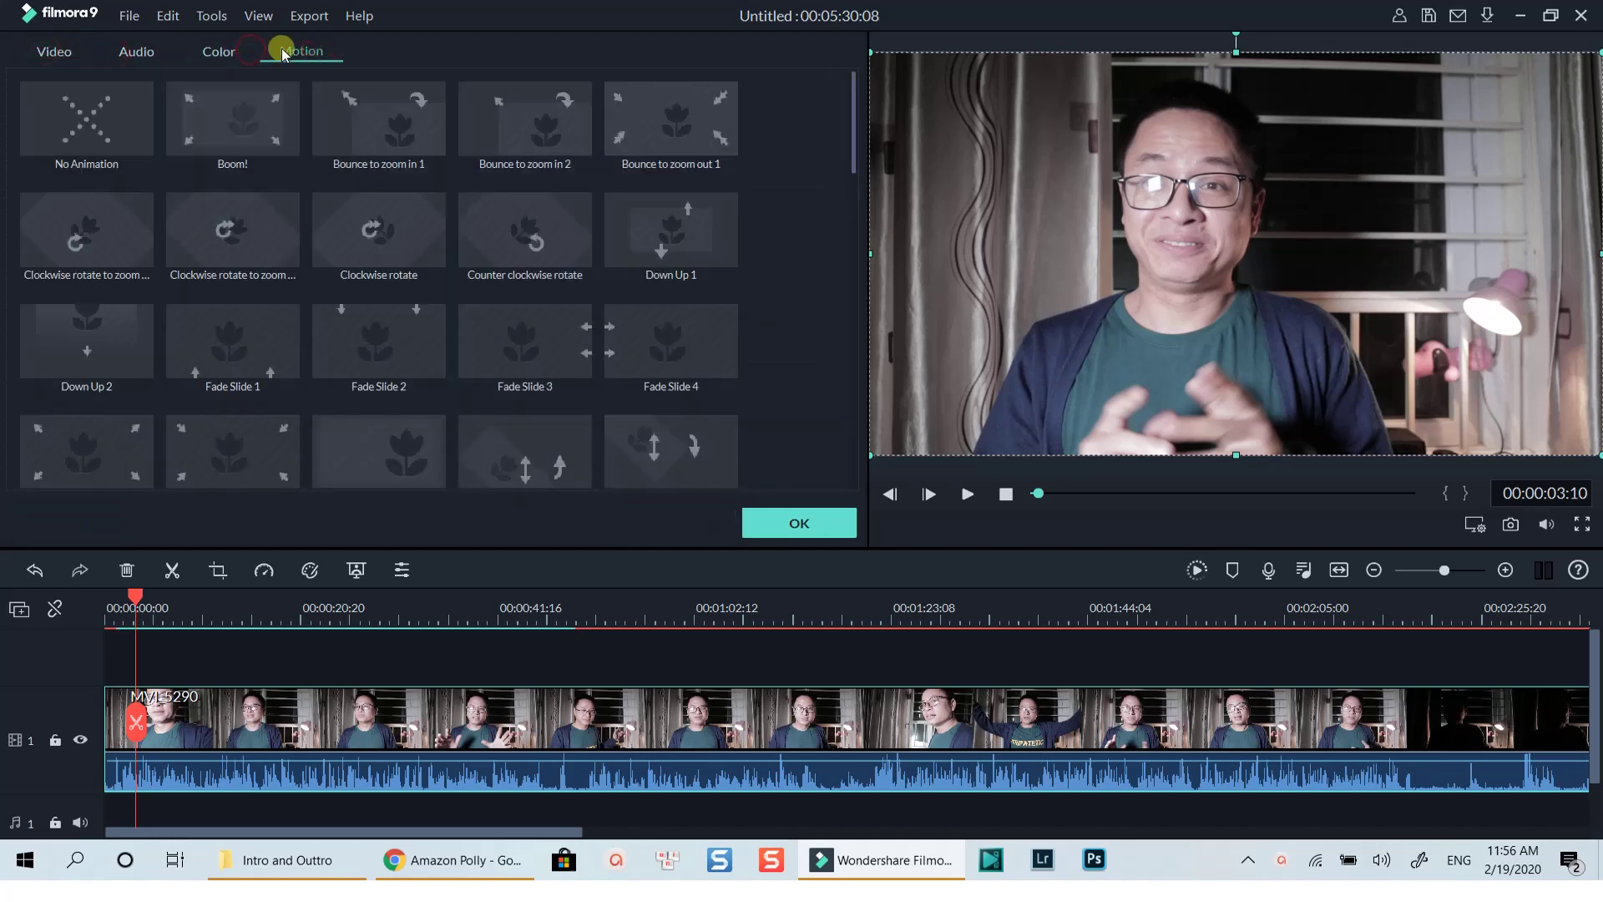
click(138, 50)
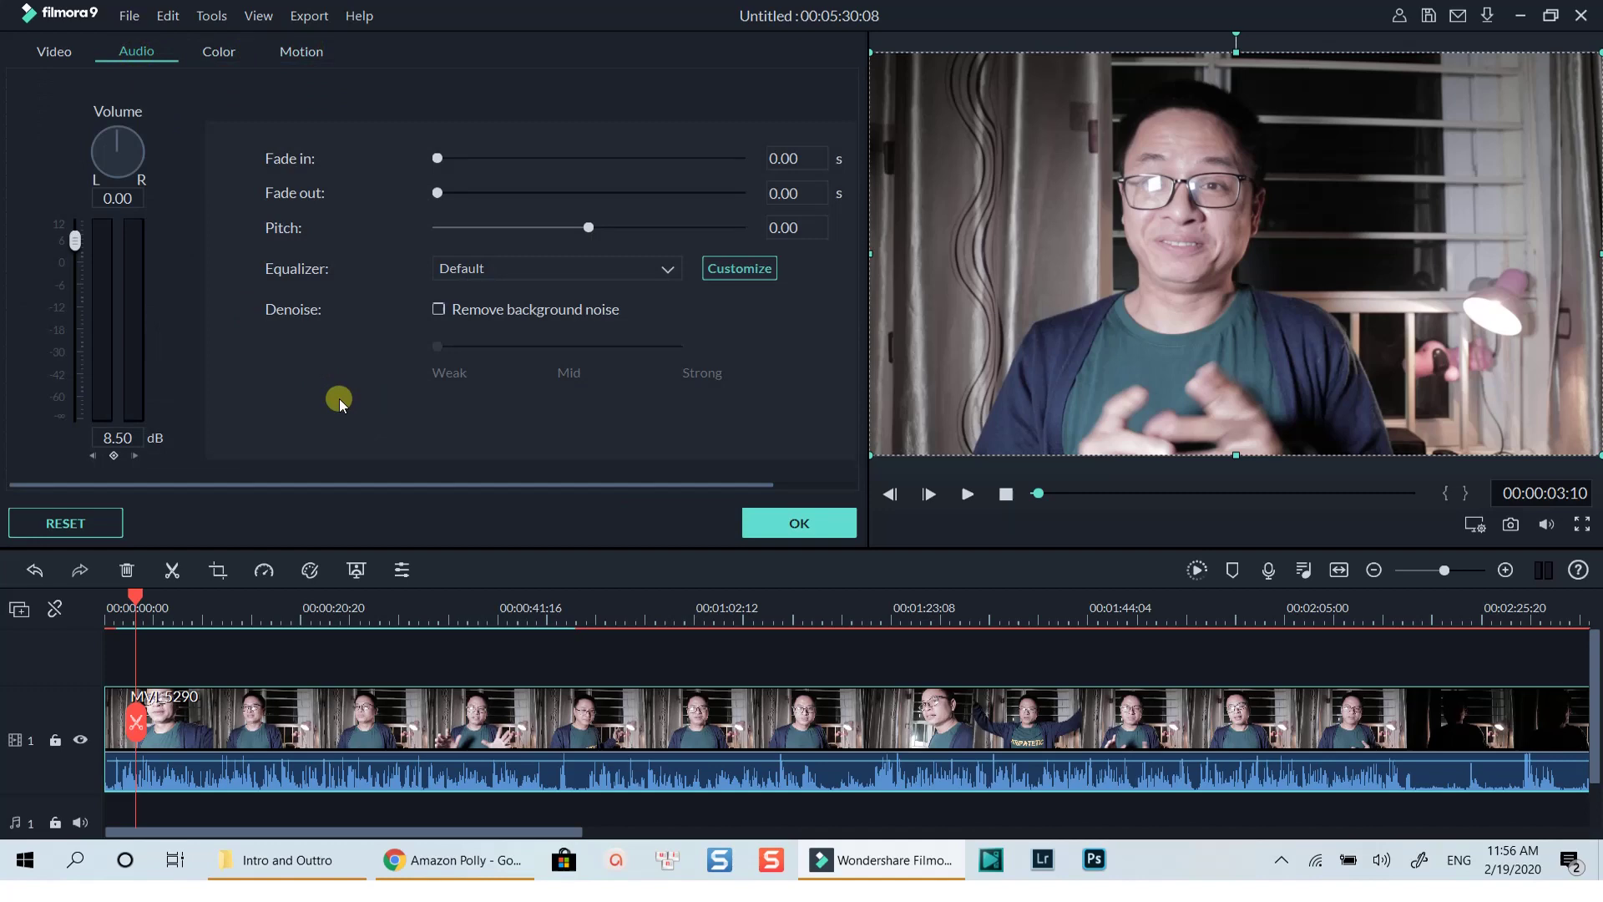
click(832, 525)
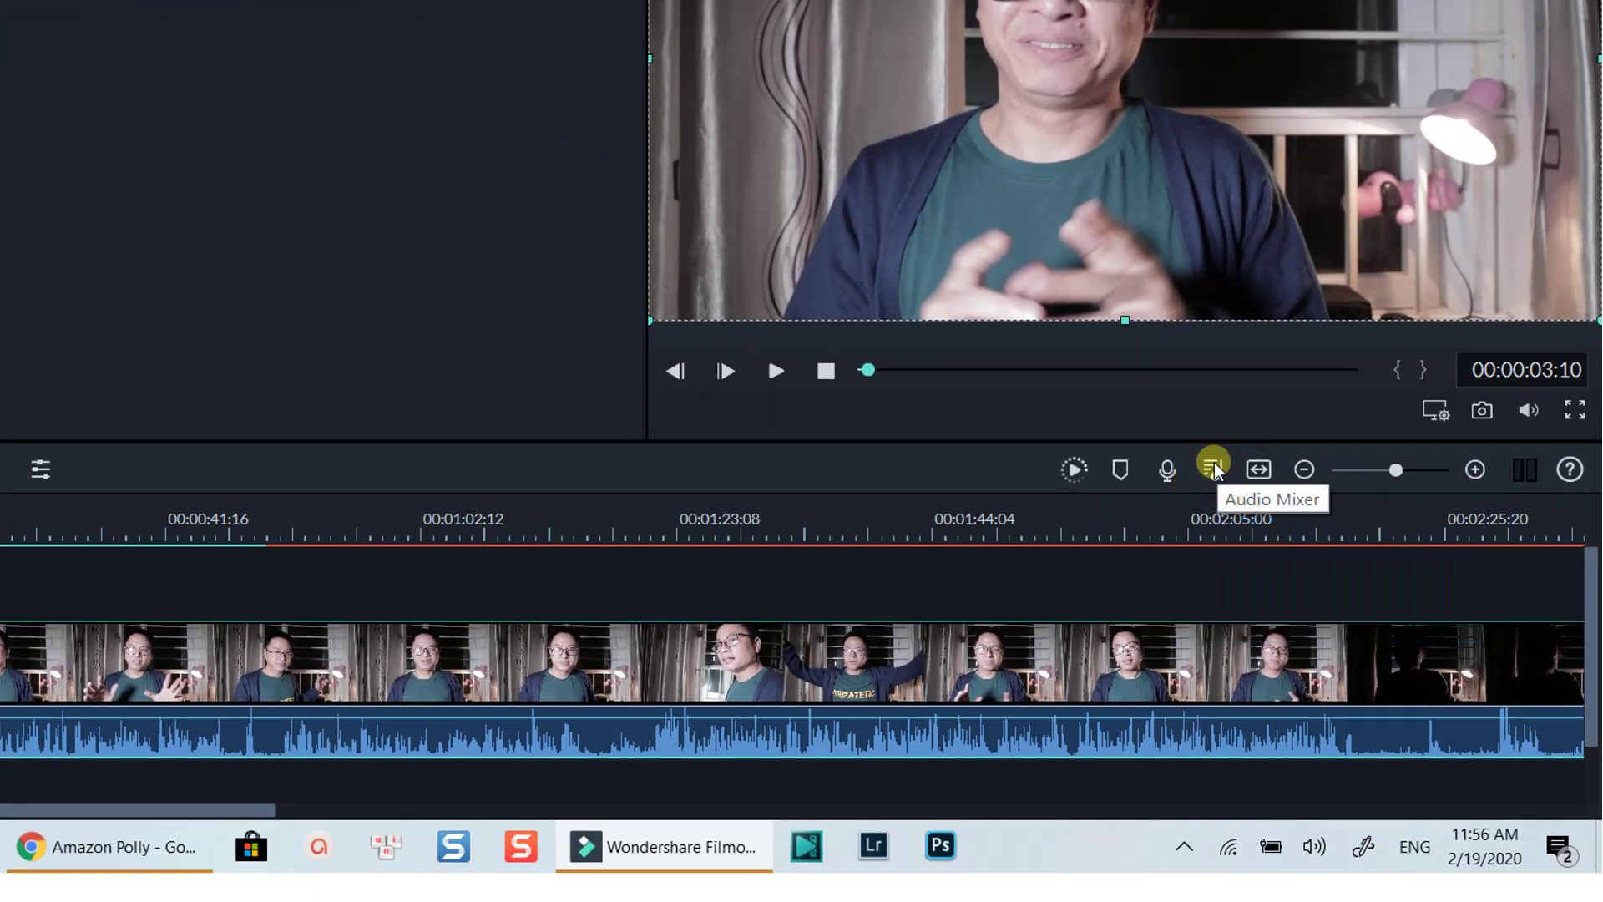
In the Audio Mixer, play the mix briefly and raise the Video1 track to 12.00 dB
click(1214, 468)
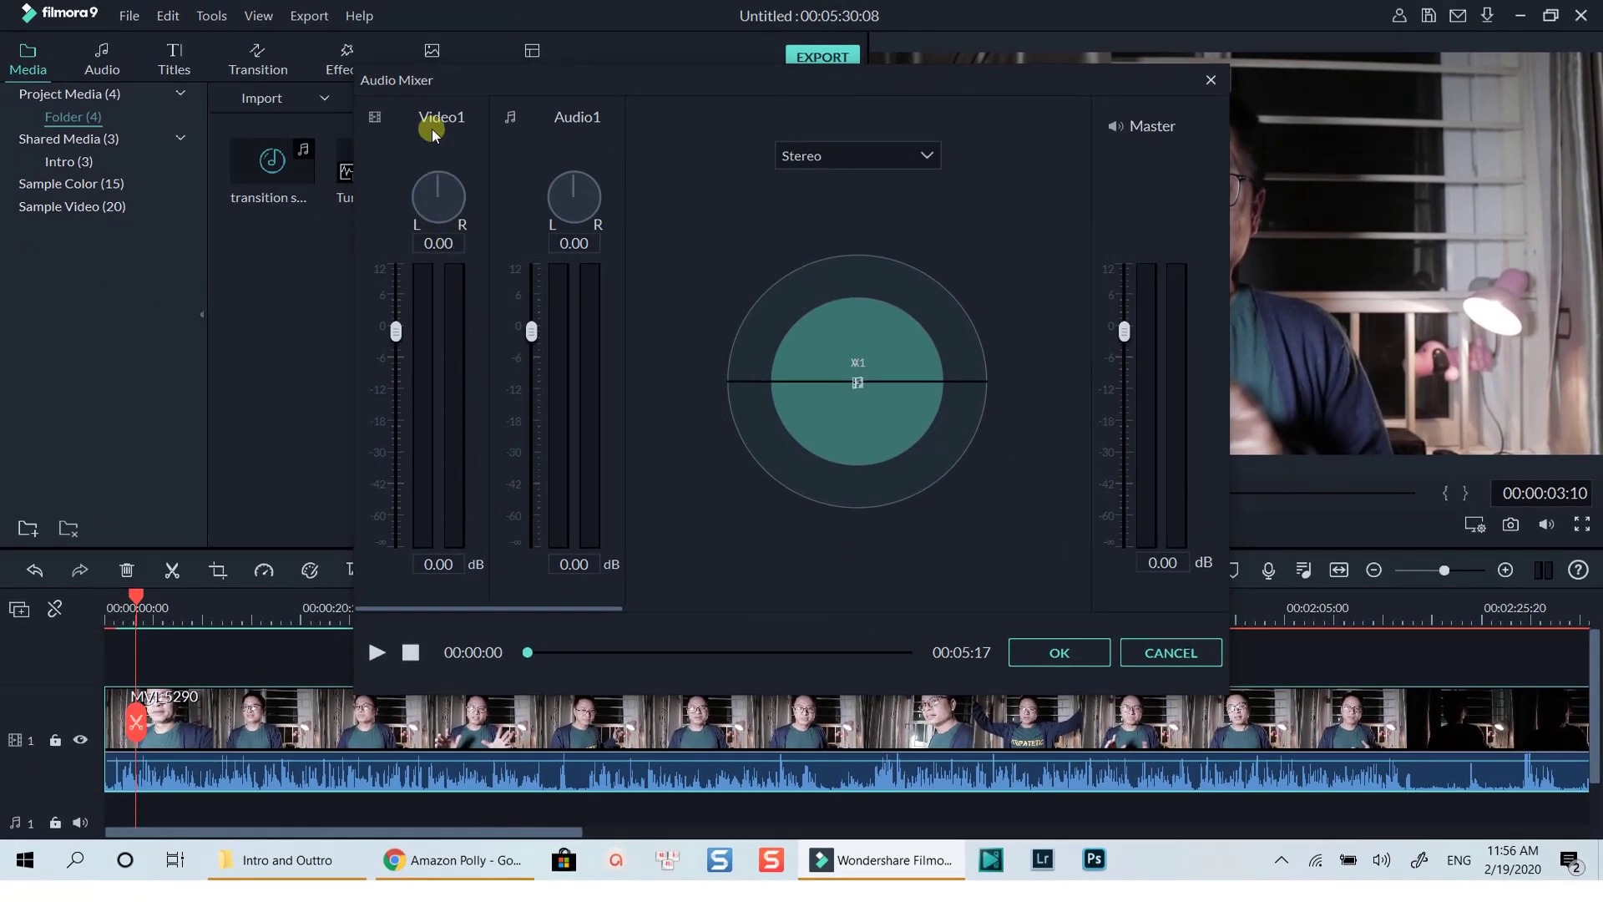
click(377, 652)
click(376, 652)
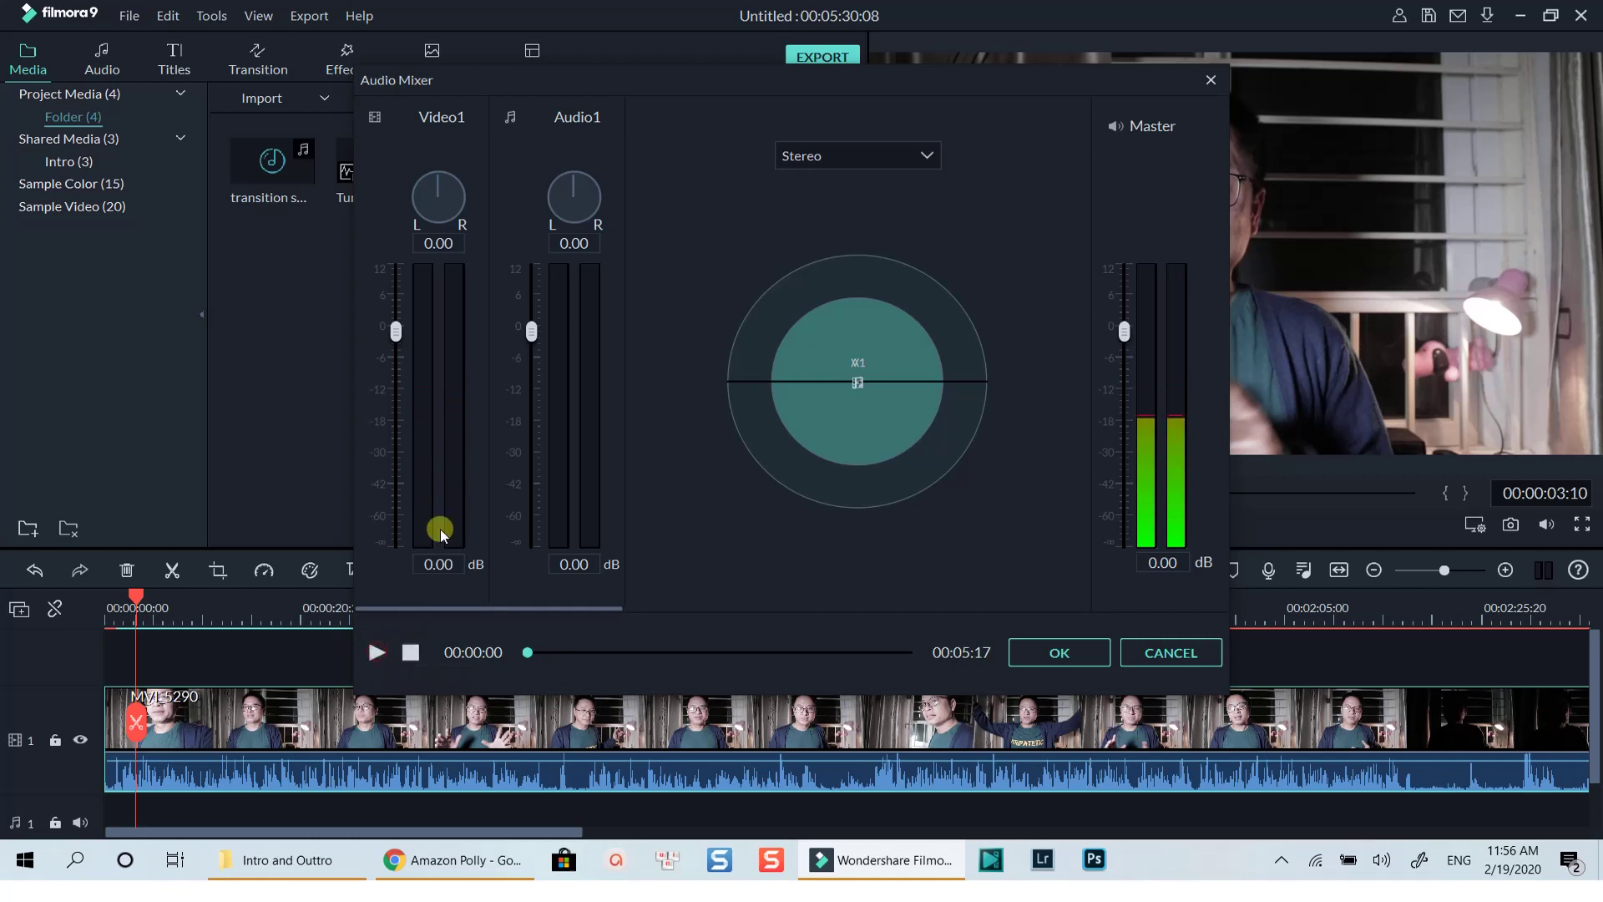
drag(399, 333, 428, 243)
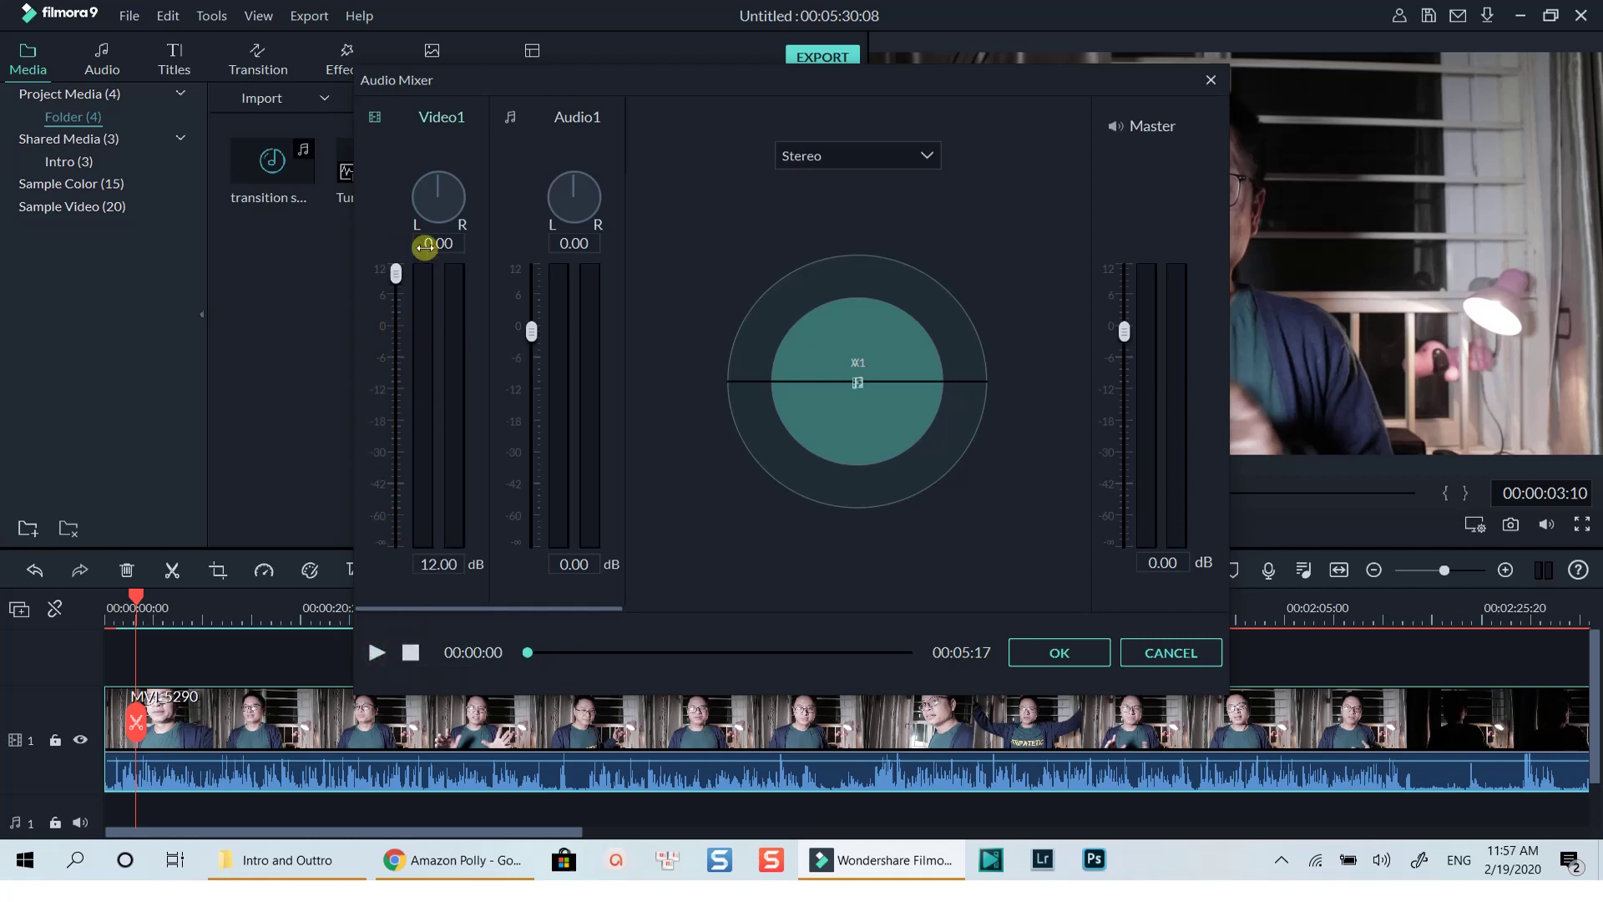
Switch the mix to Surround and back to Stereo, keep Video1 panned at 0.00, and set Master to 0.94 dB
click(919, 159)
click(834, 197)
click(873, 158)
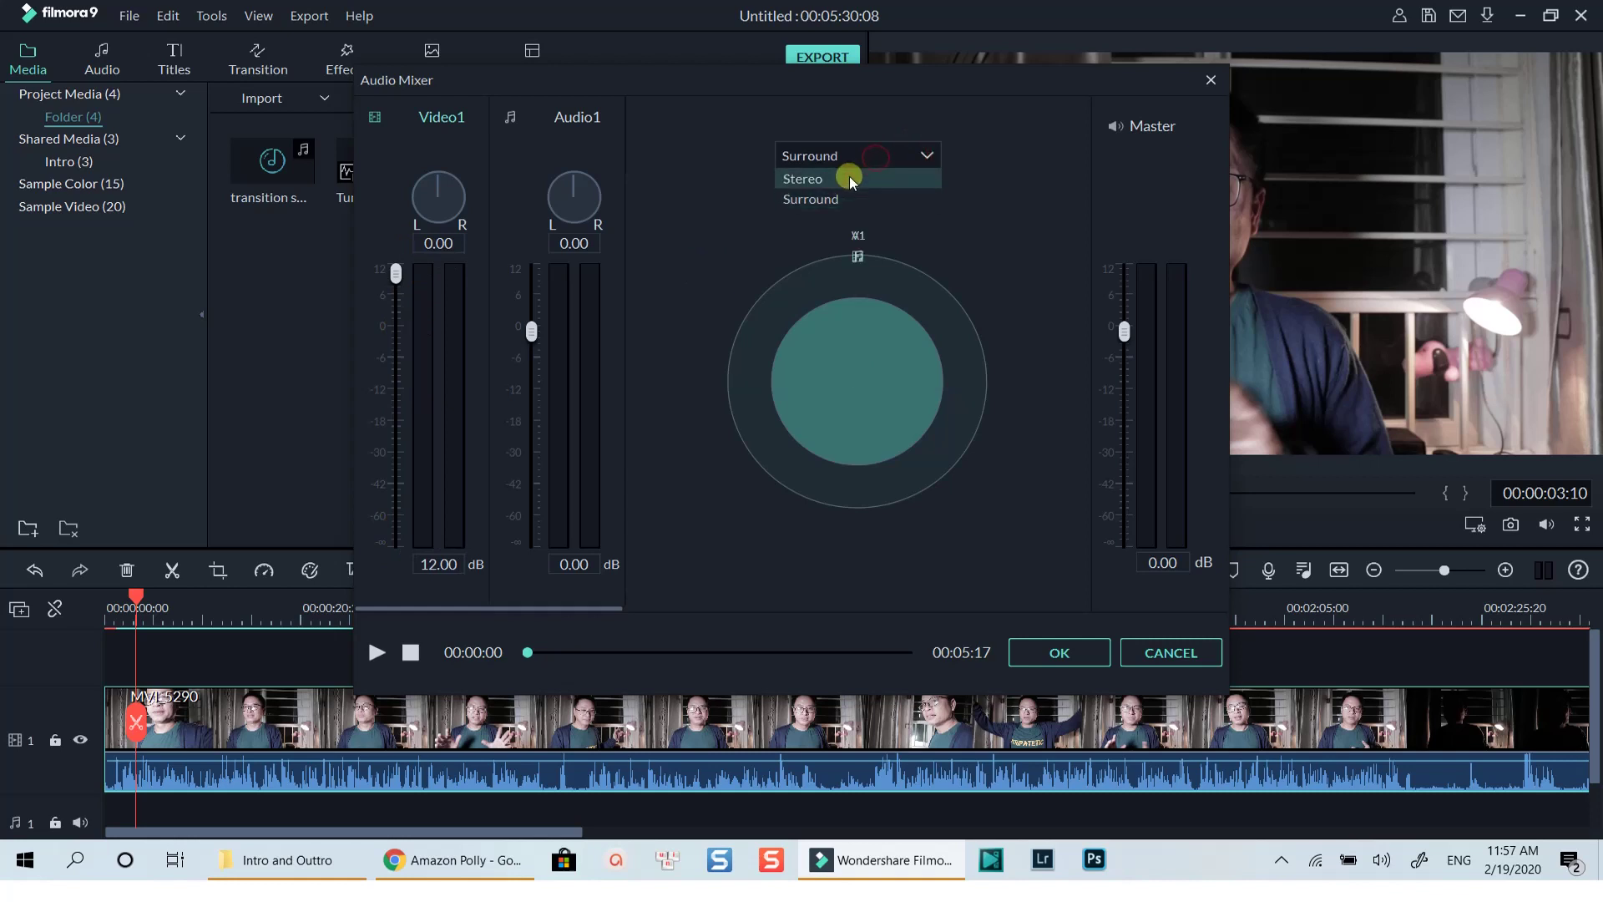
click(849, 175)
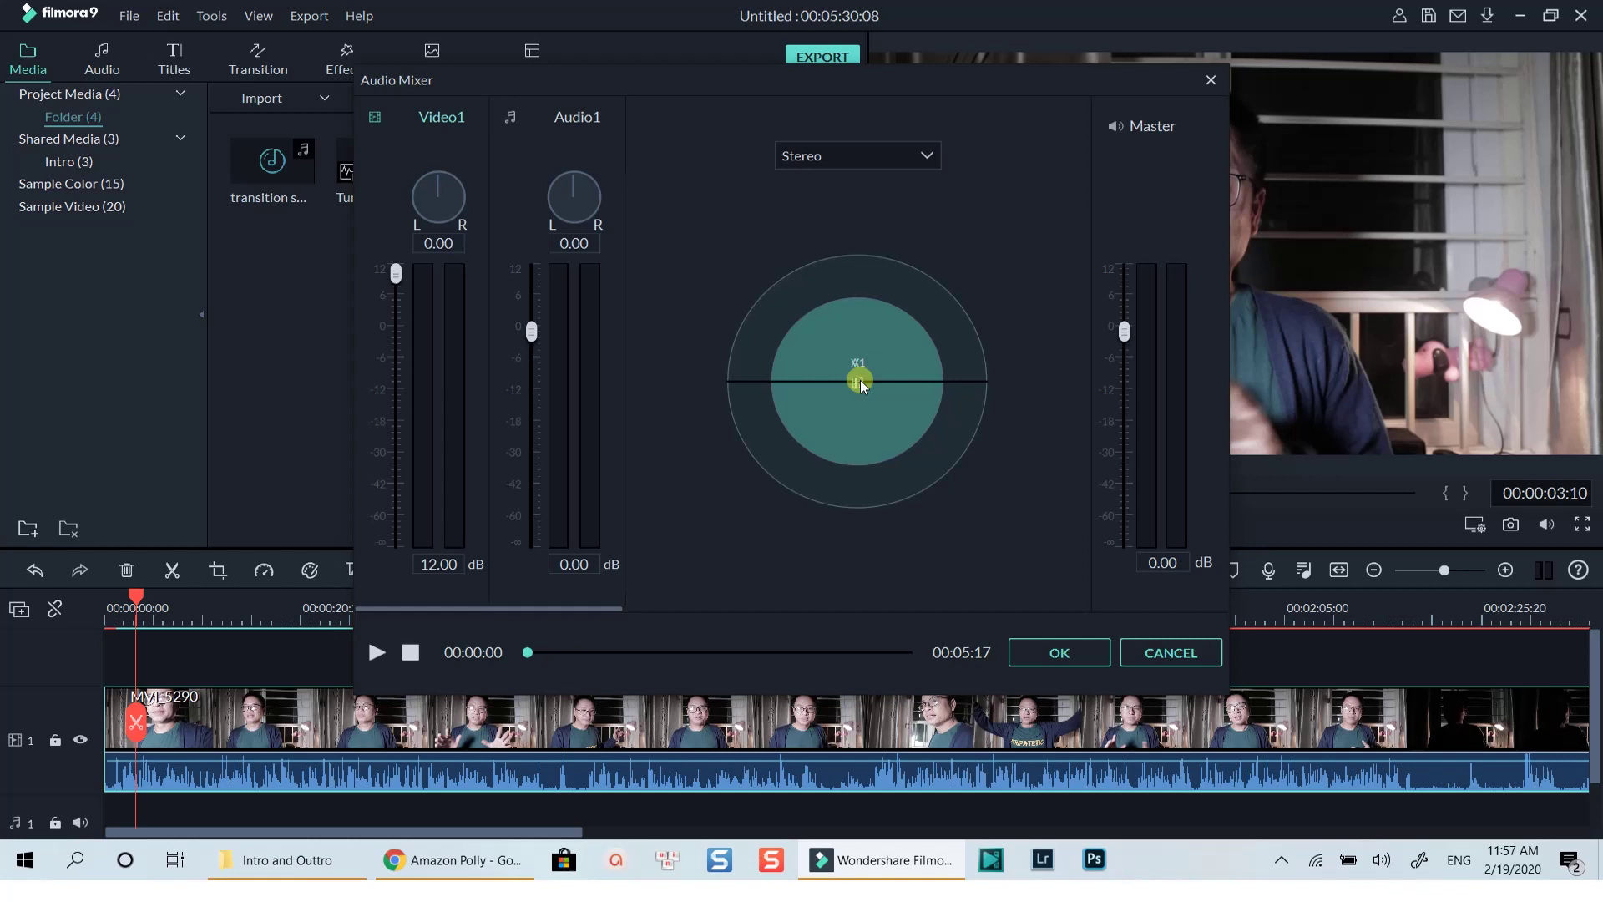
mouse_move(863, 386)
mouse_down()
mouse_move(711, 391)
mouse_move(823, 377)
mouse_move(1049, 391)
mouse_move(787, 371)
mouse_move(859, 384)
mouse_up()
mouse_move(1124, 331)
mouse_down()
mouse_move(1120, 290)
mouse_move(1124, 328)
mouse_up()
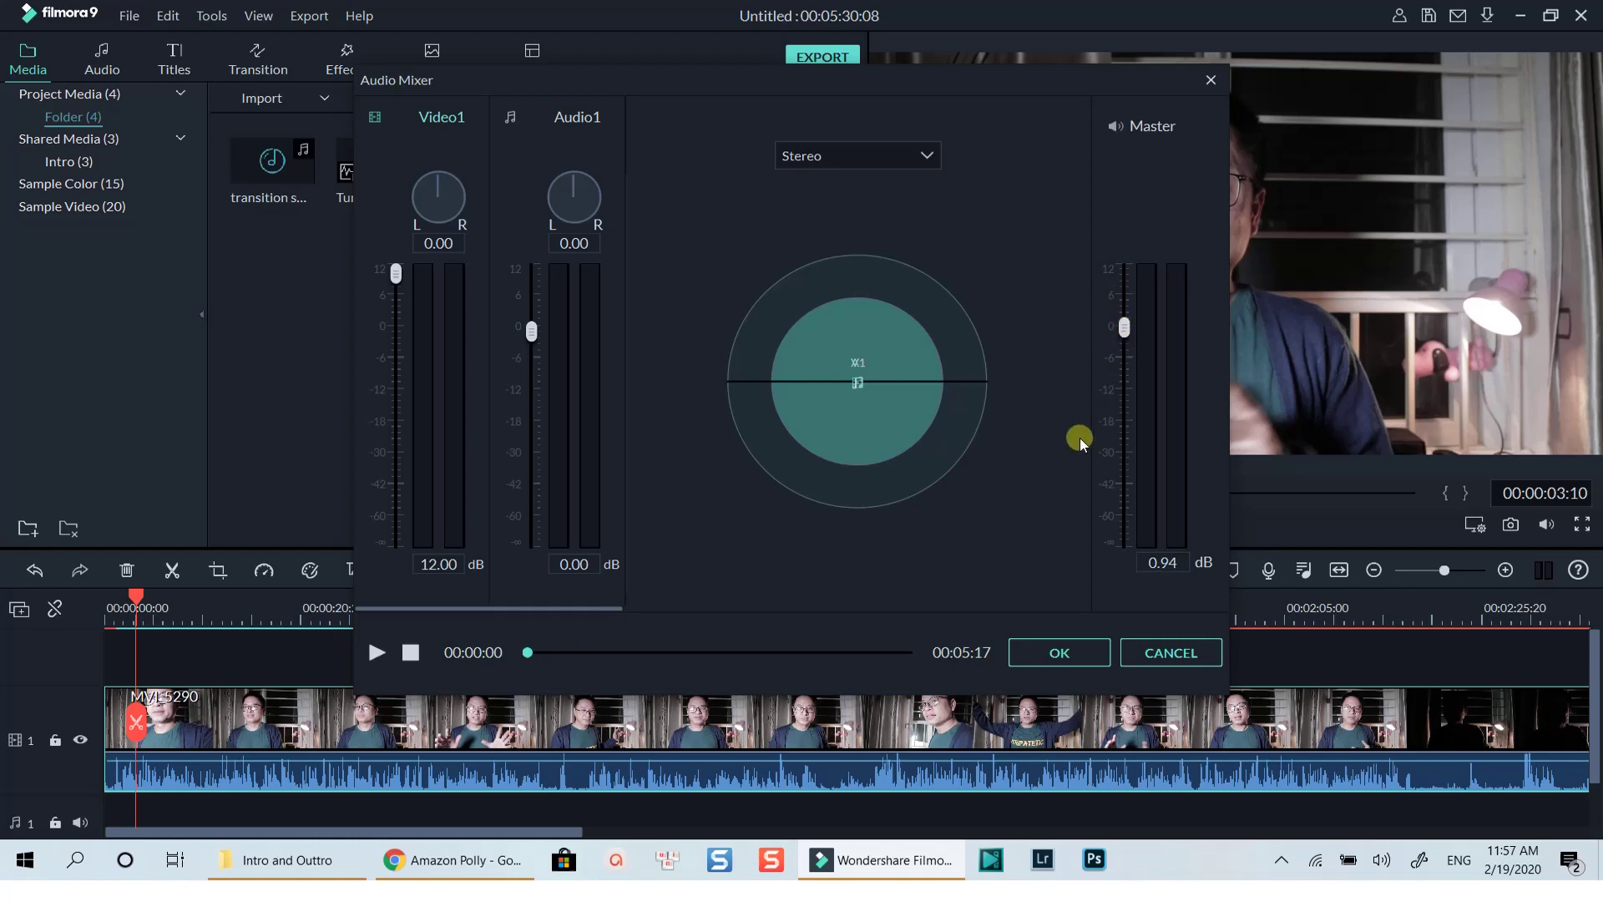
Apply the mixer, then lower the clip's audio volume to 1.76 dB and then -8.48 dB
click(1063, 650)
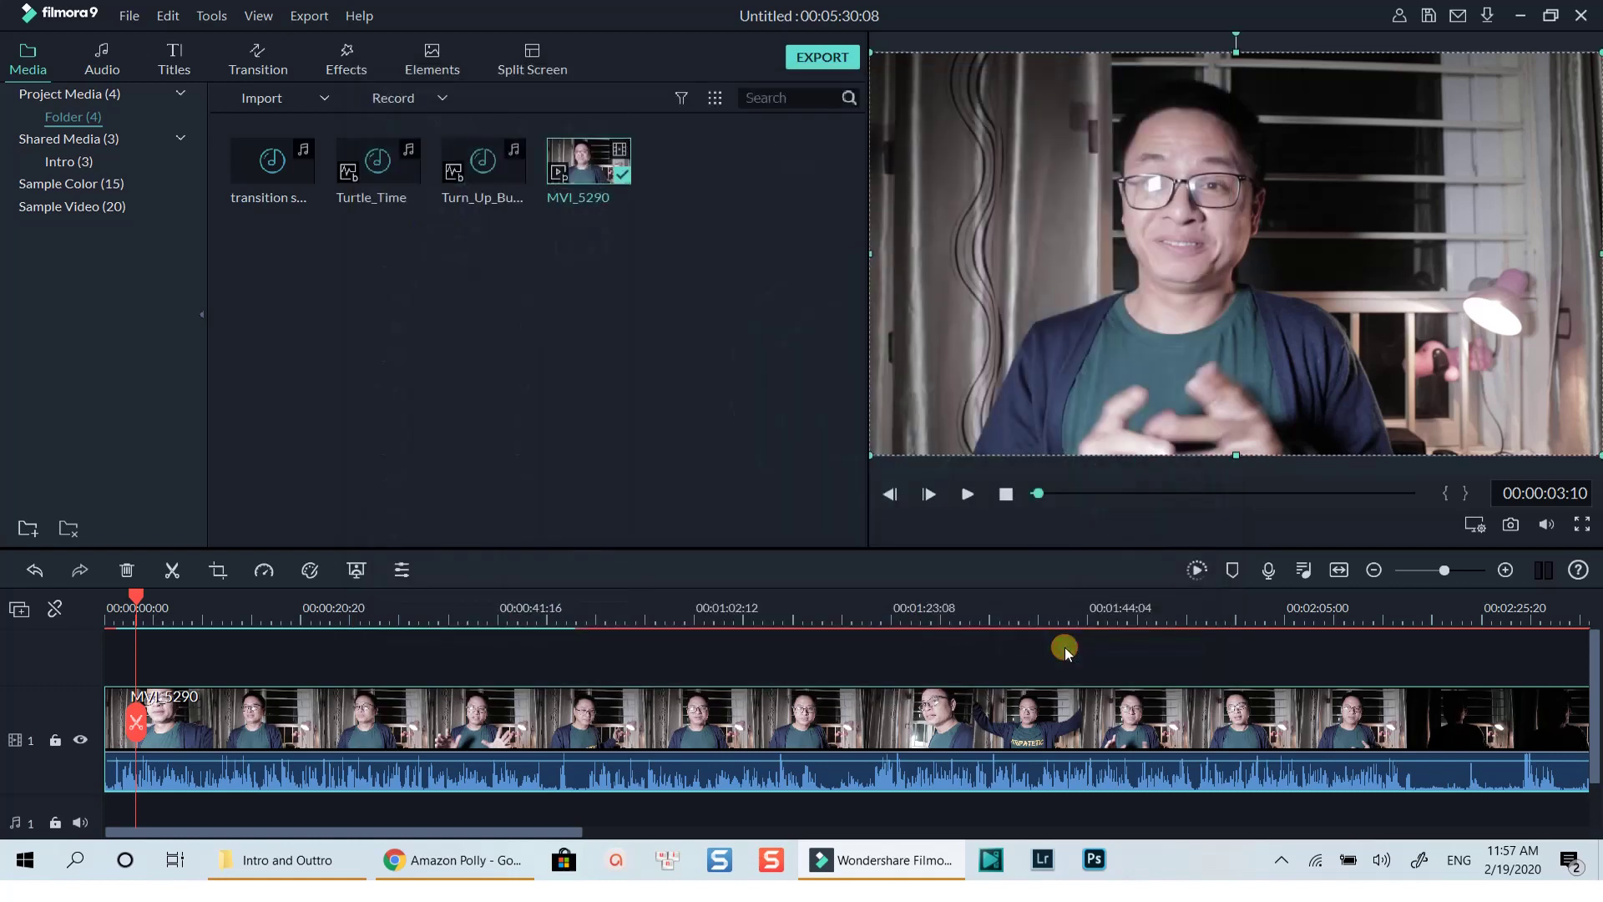
double_click(218, 642)
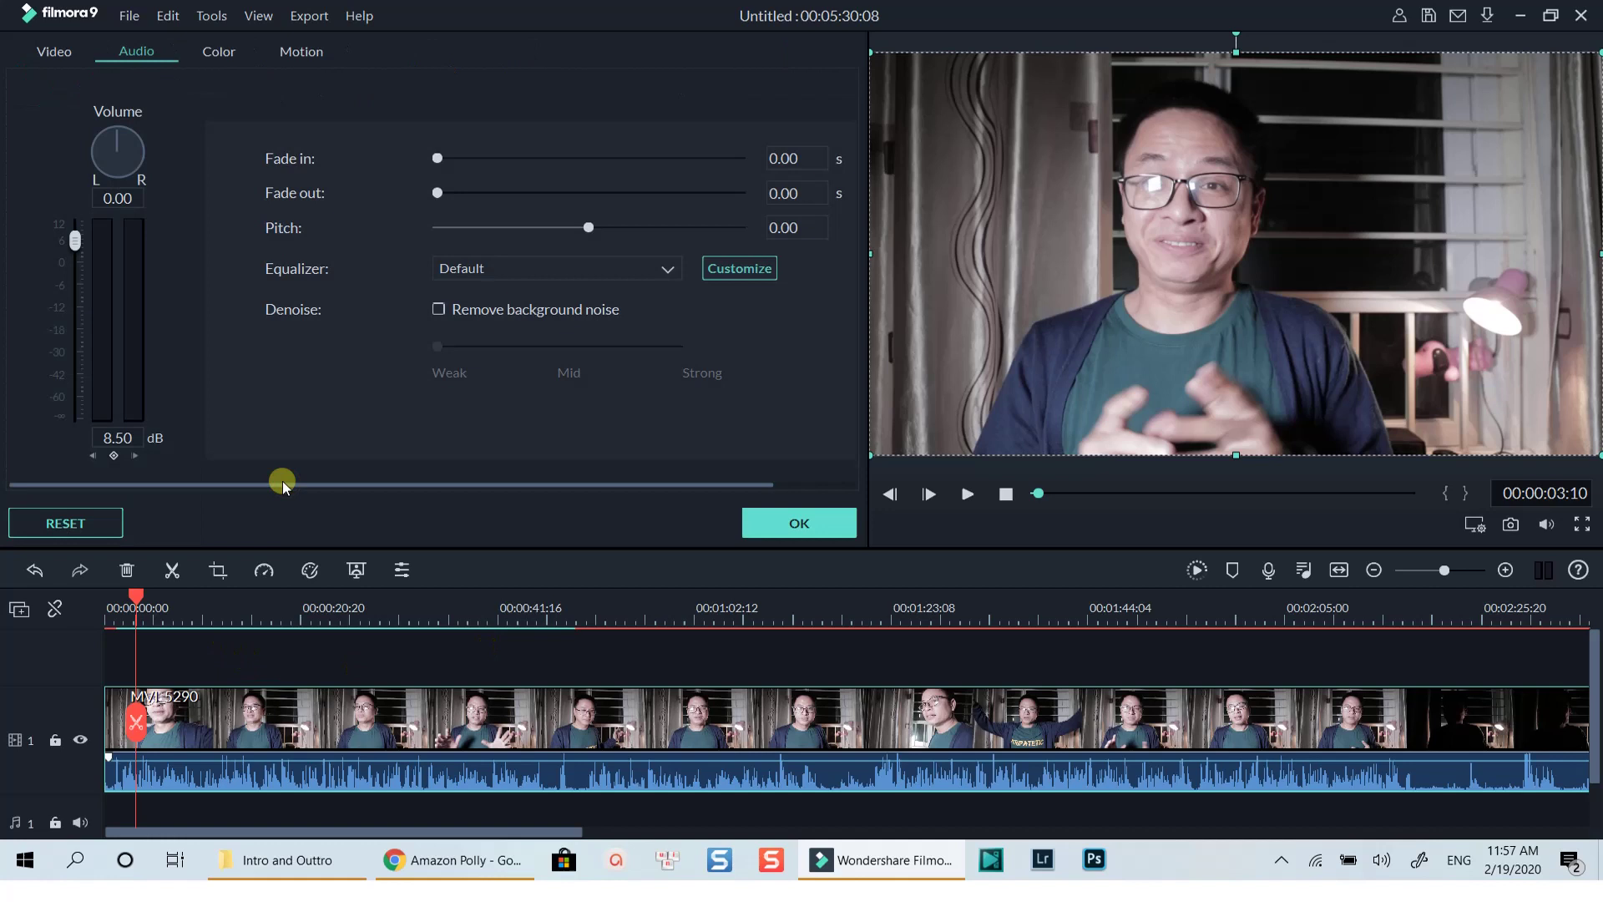
mouse_move(76, 241)
mouse_down()
mouse_move(84, 270)
mouse_move(81, 257)
mouse_up()
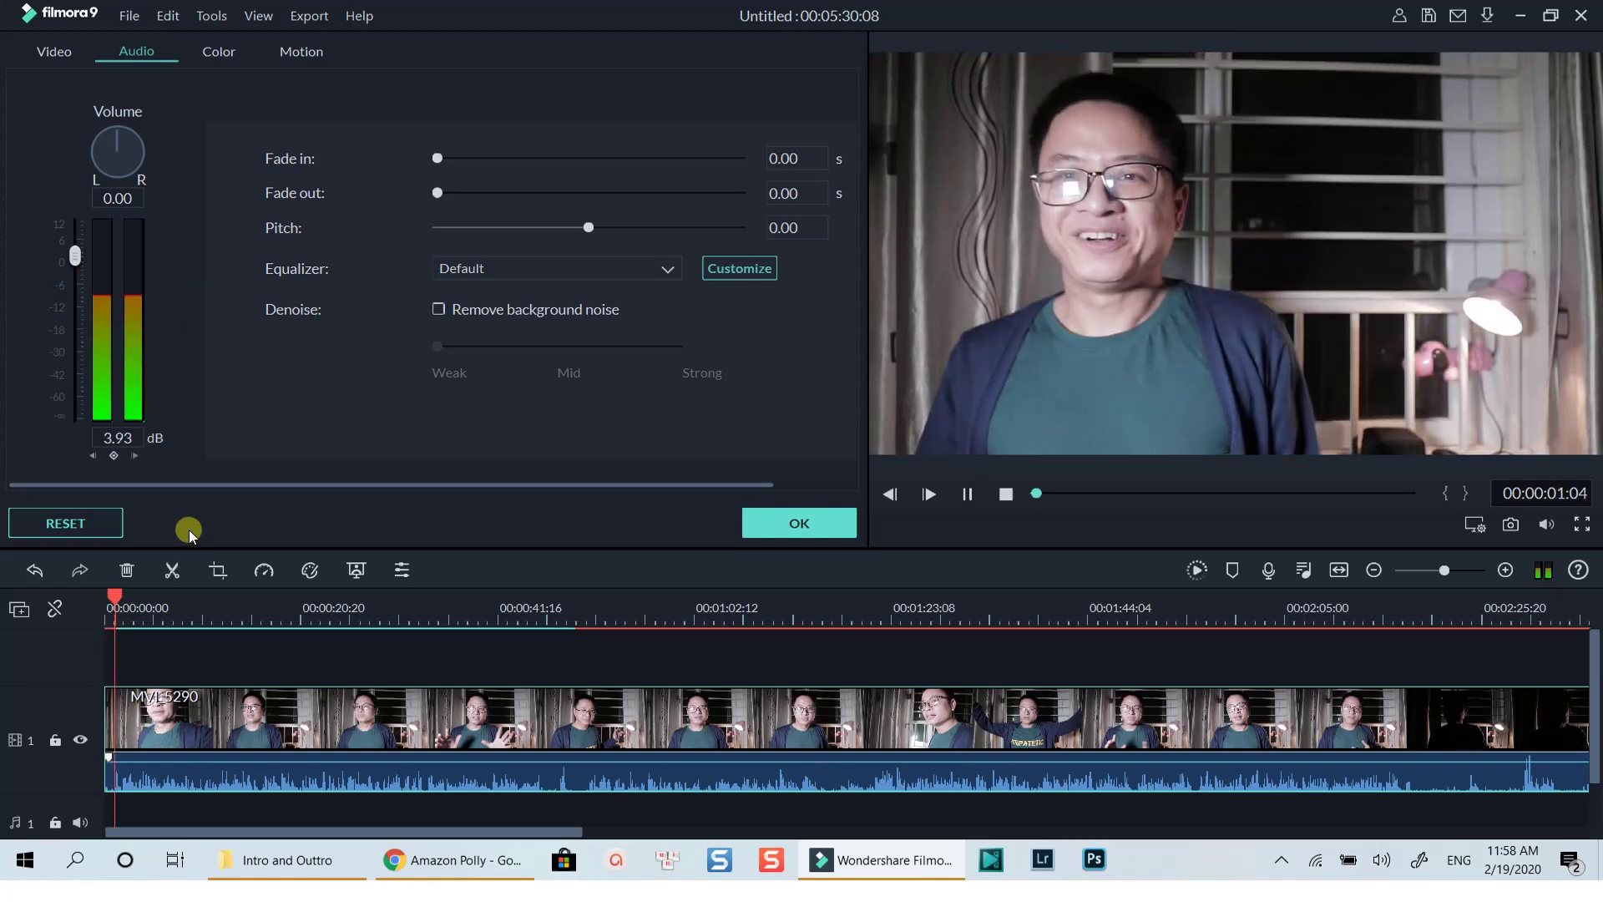
key(space)
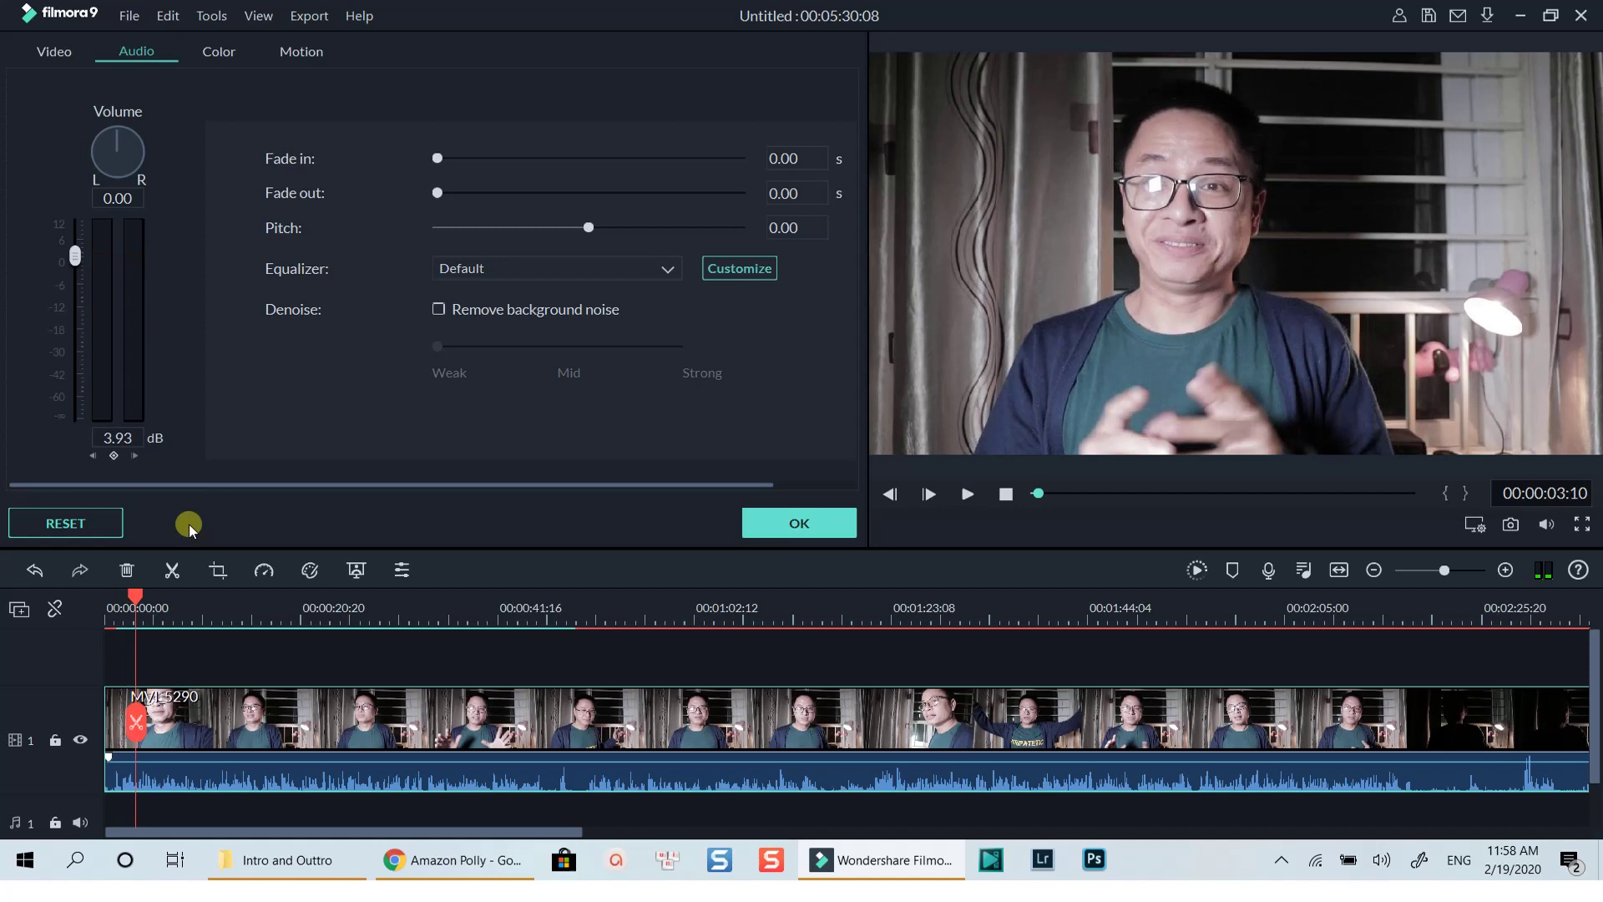
drag(76, 257, 82, 368)
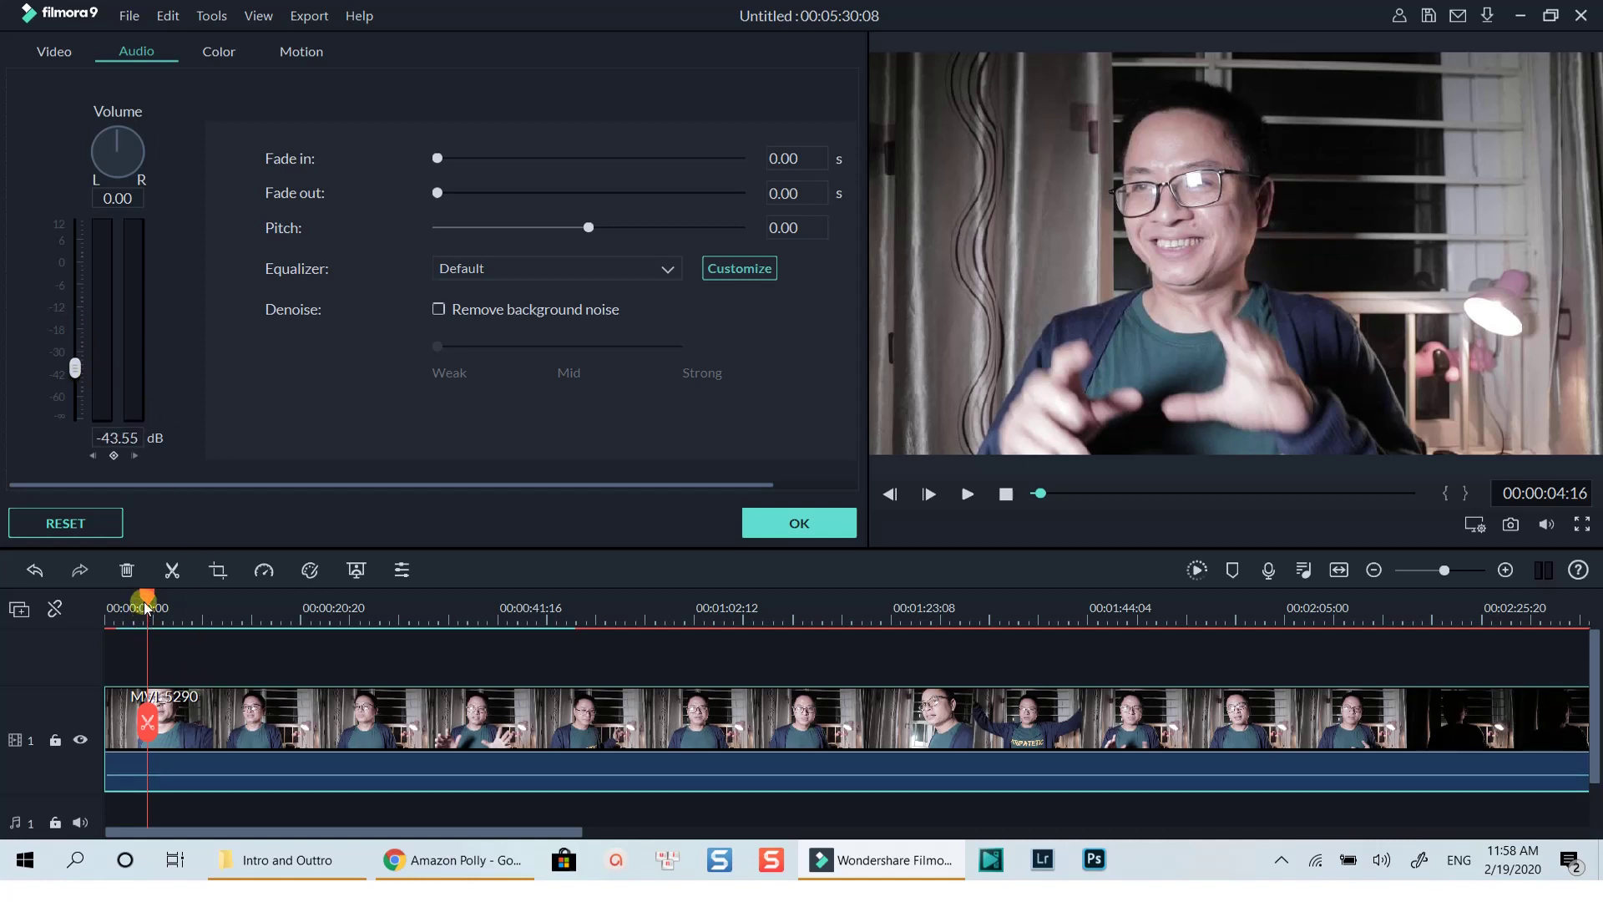
Replay the clip from near its start, then raise its volume back to about 1.14 dB
drag(140, 598, 105, 607)
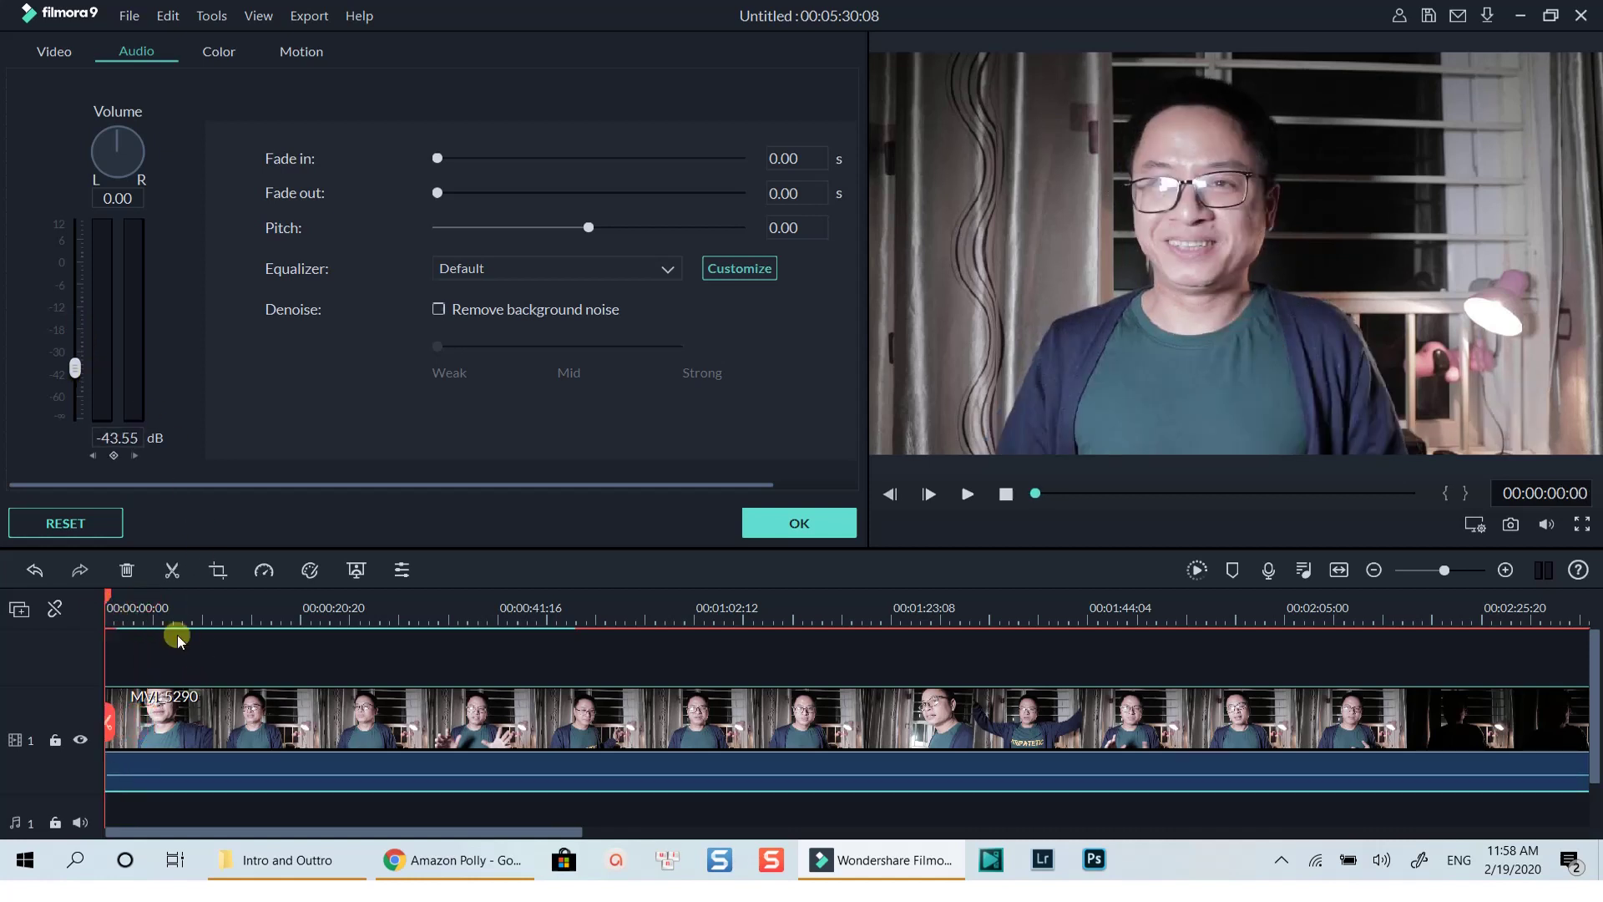
key(space)
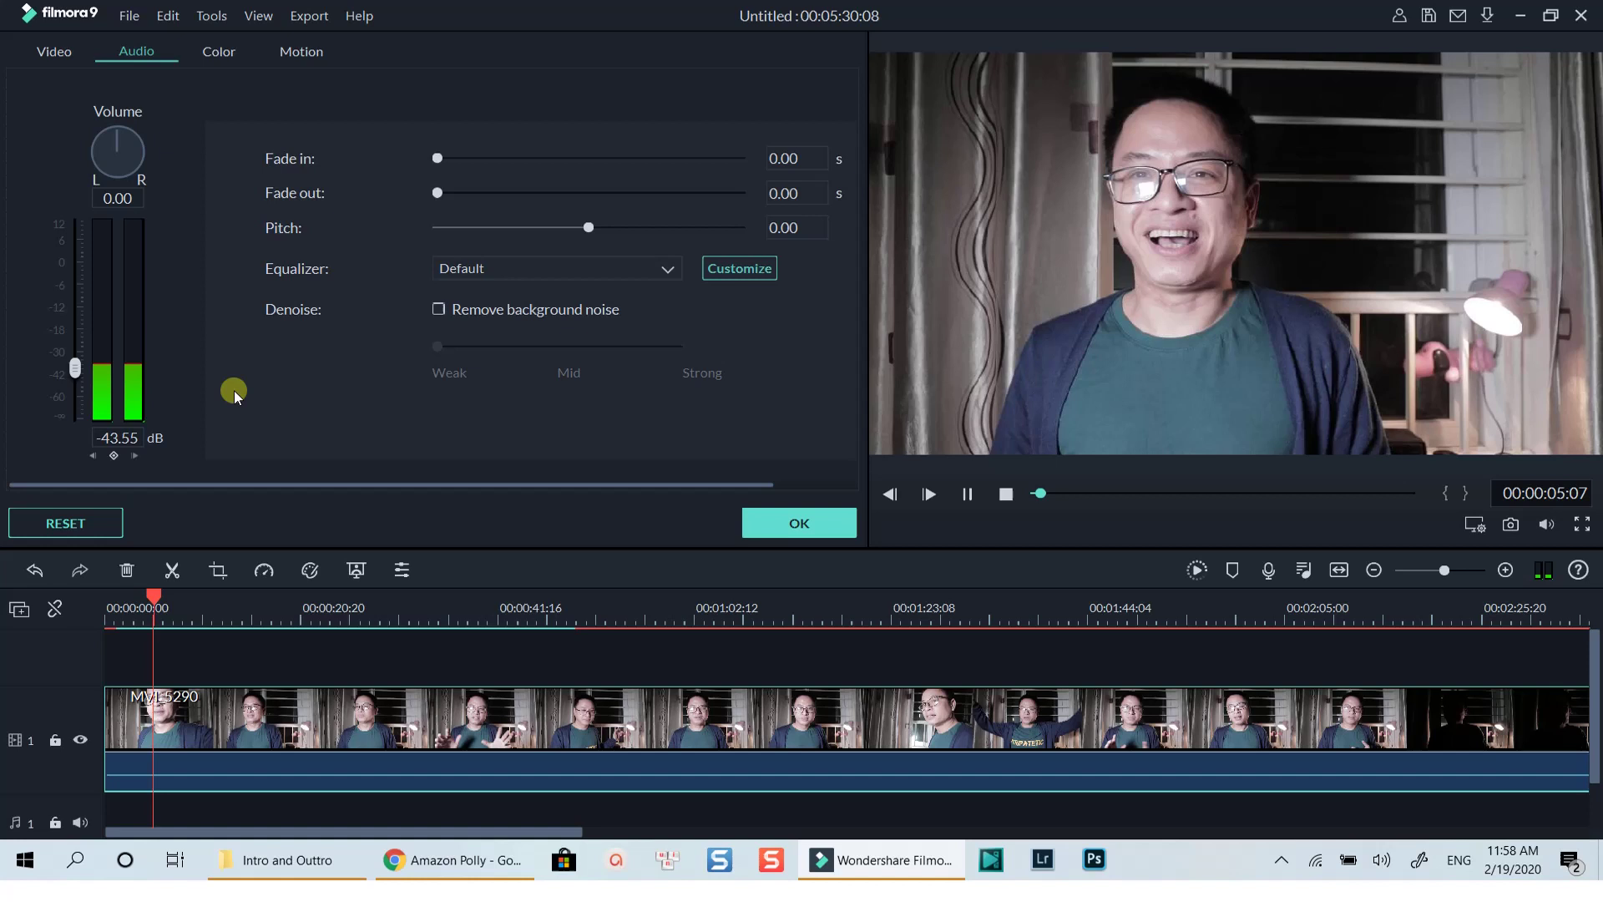
key(space)
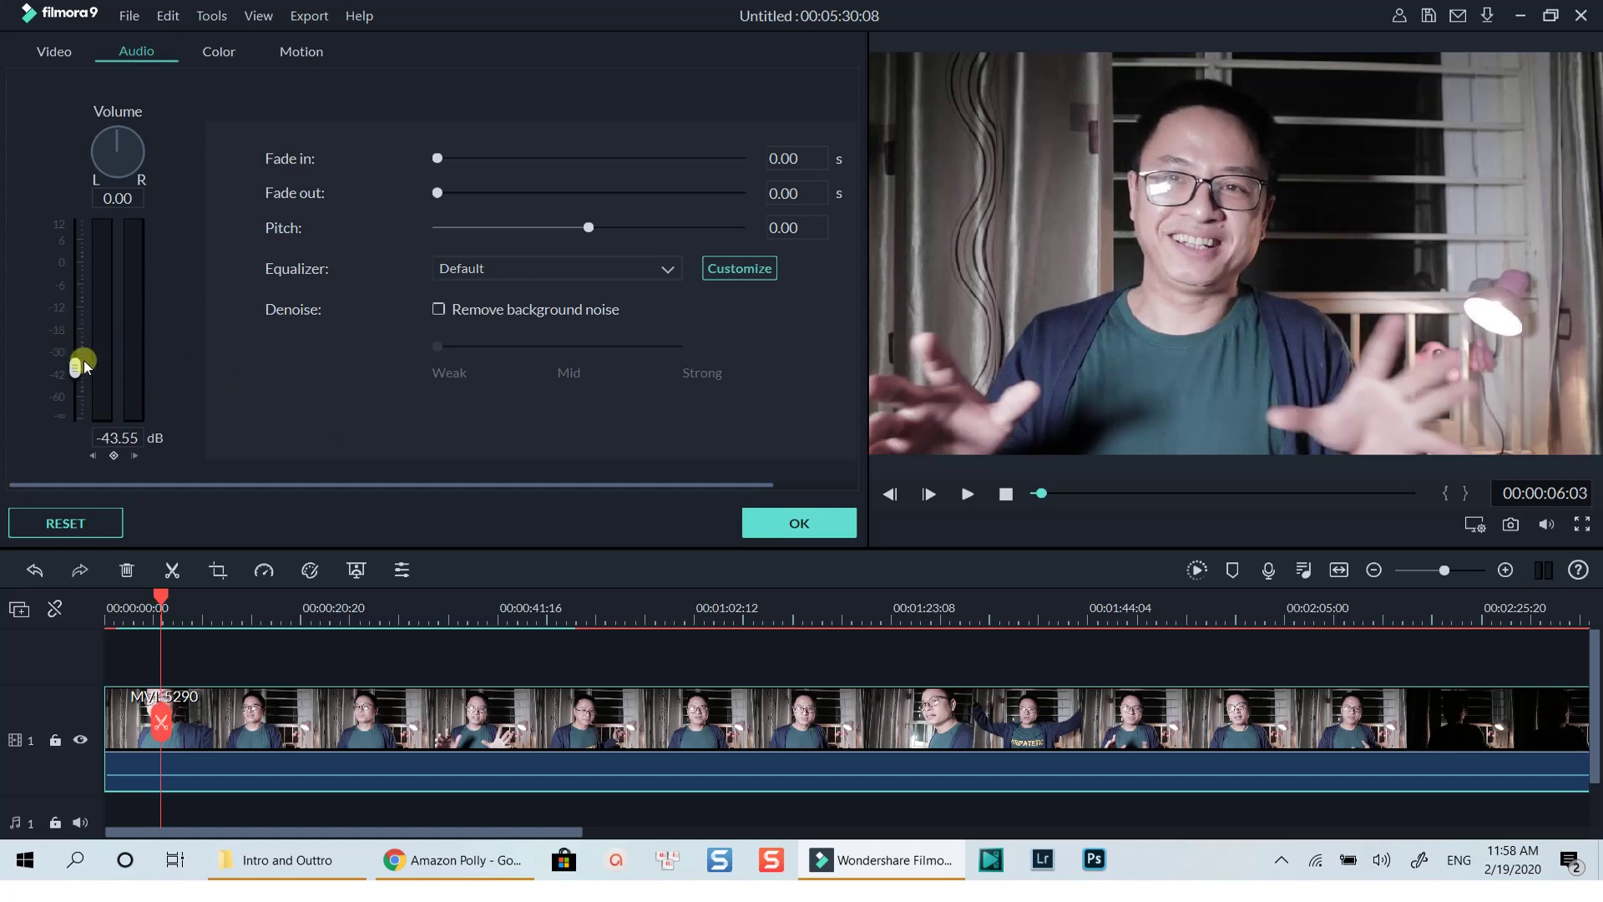
drag(75, 368, 81, 272)
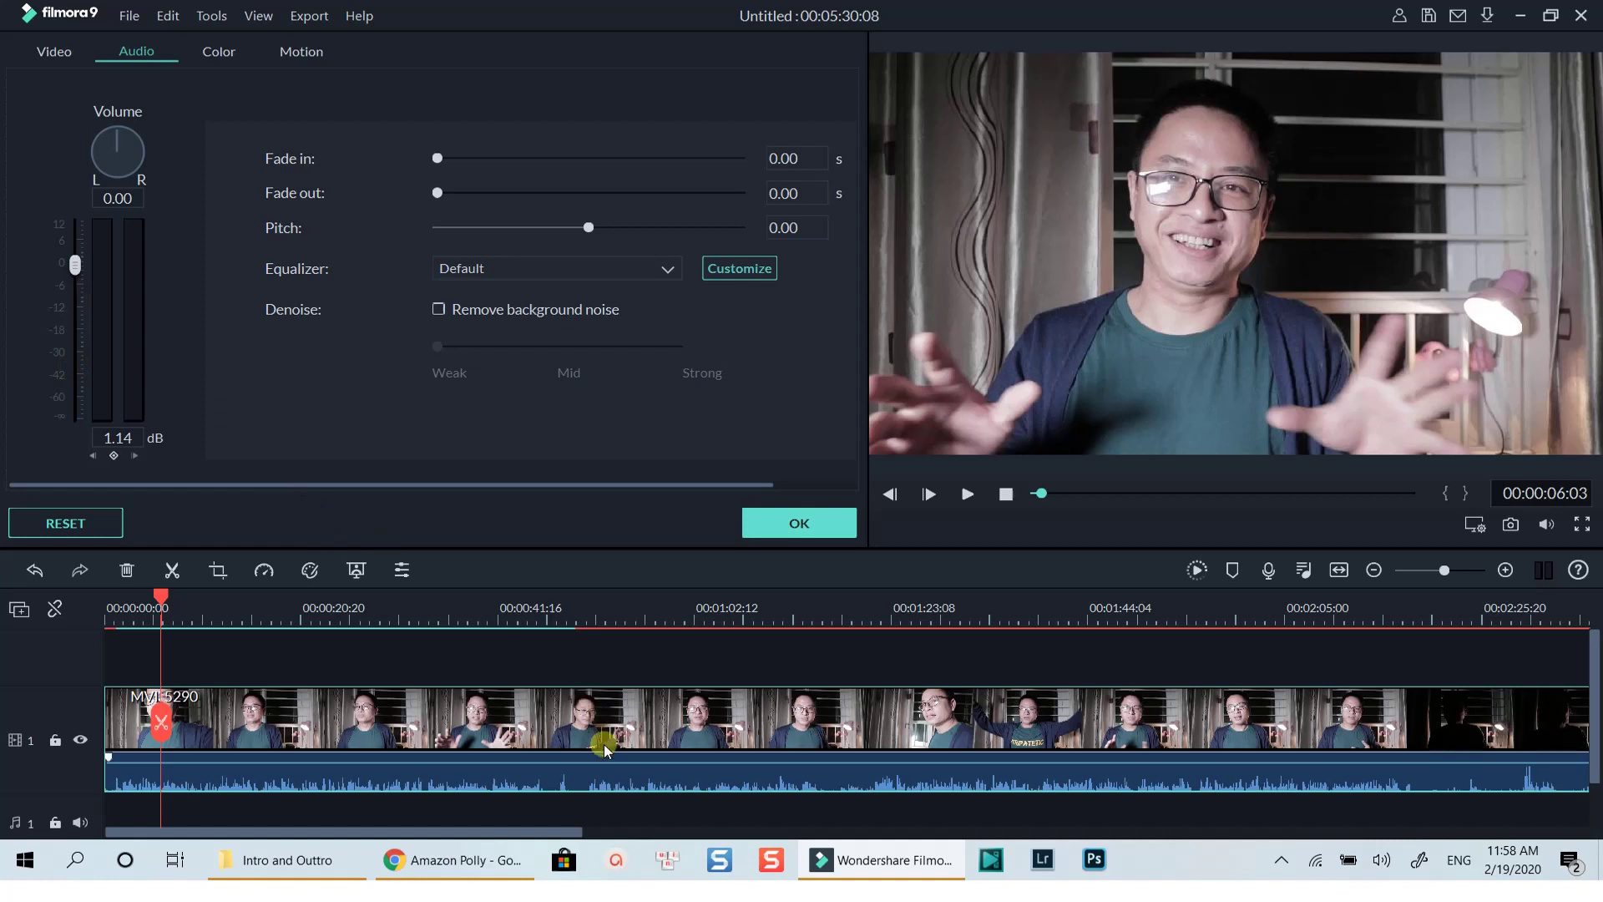
Raise the clip's volume line to 5.00 dB and give it a 13.92 s fade-in
mouse_move(614, 762)
drag(615, 761, 615, 764)
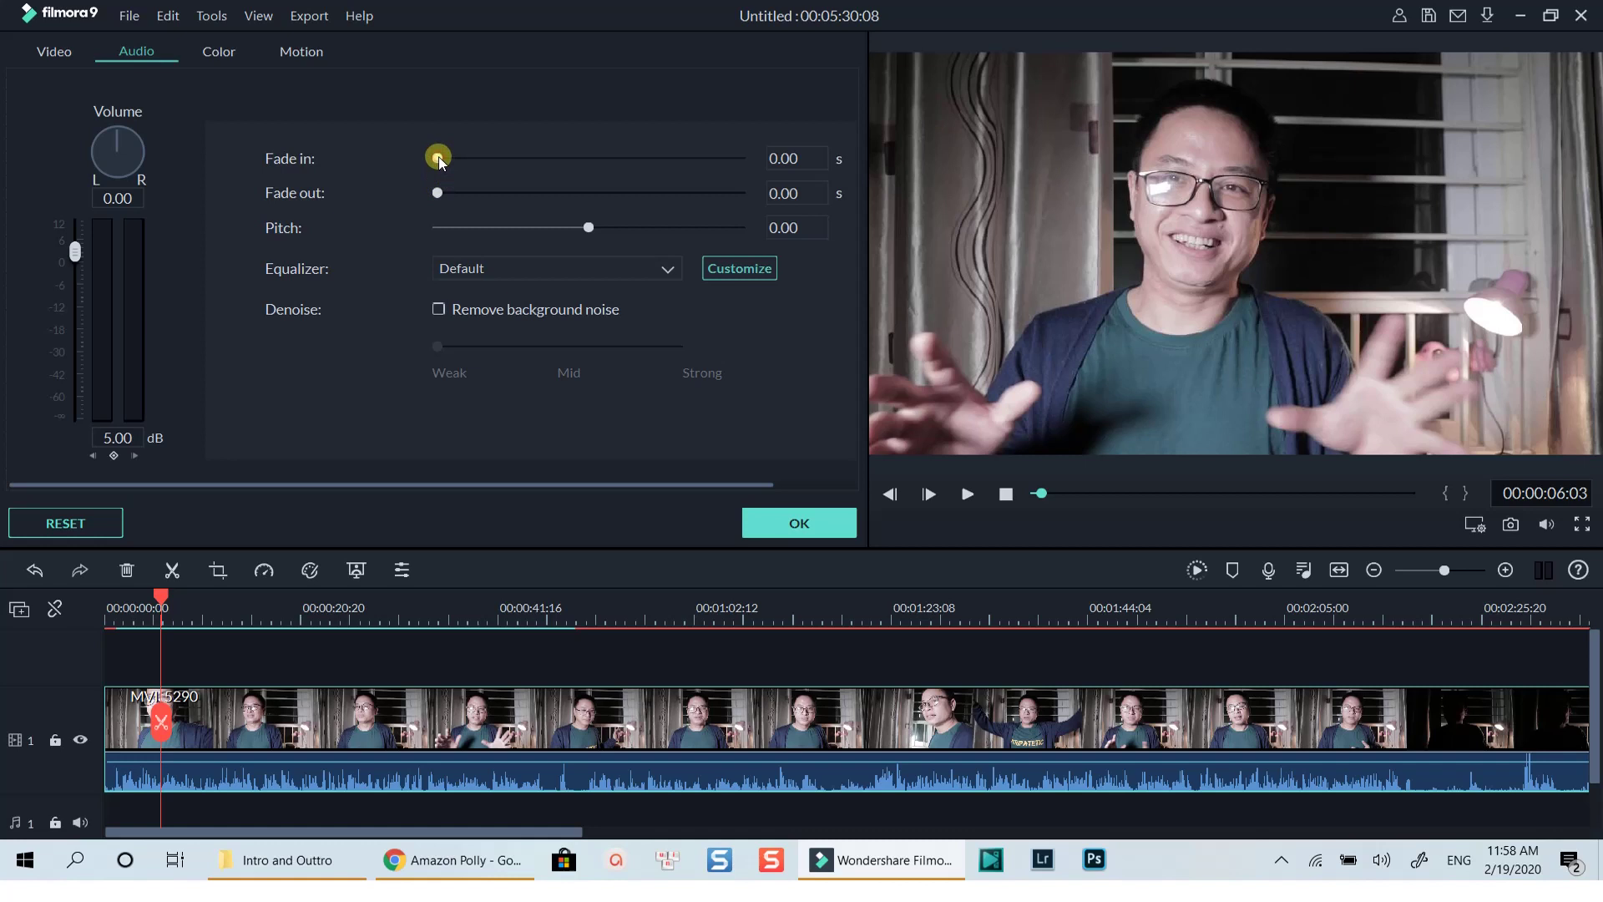
drag(438, 157, 477, 159)
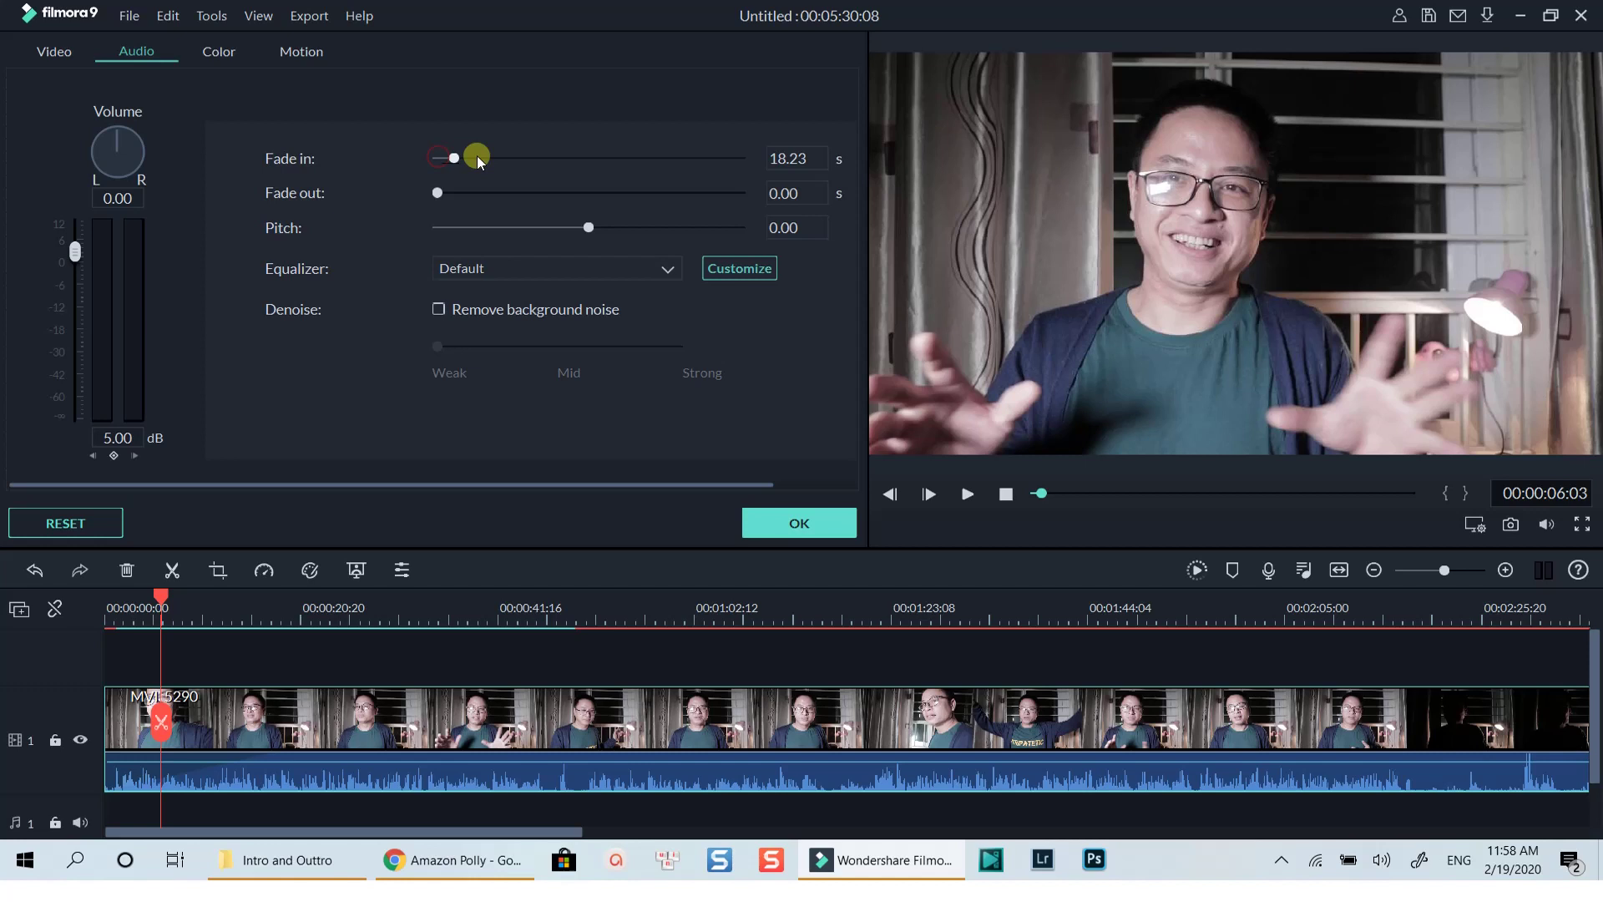
drag(478, 155, 465, 160)
click(385, 755)
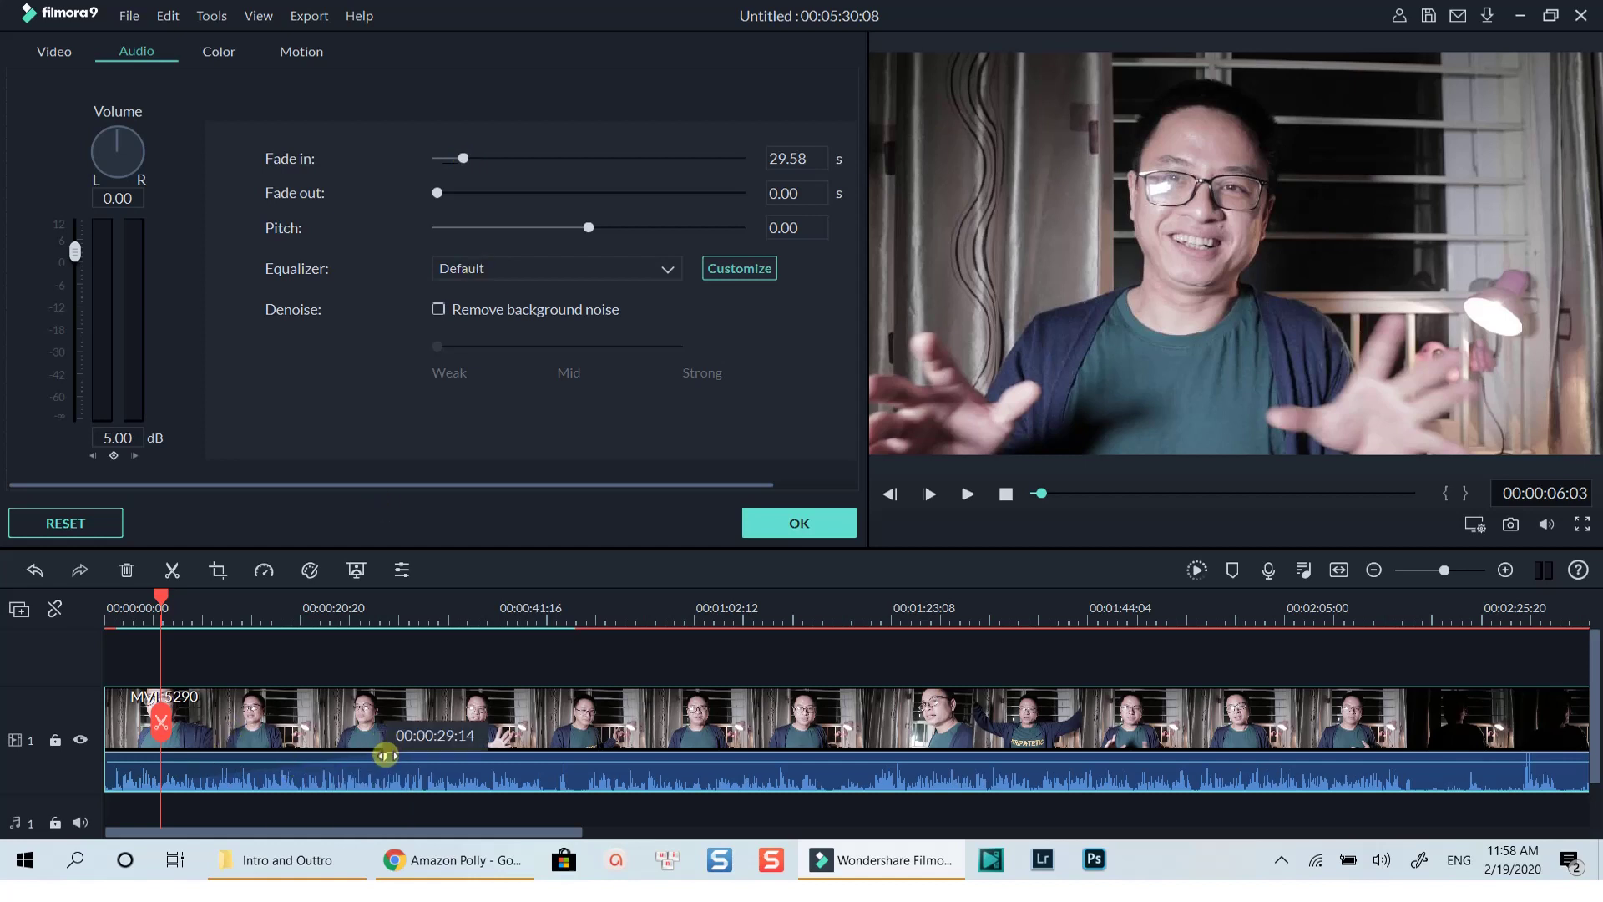
drag(386, 755, 236, 757)
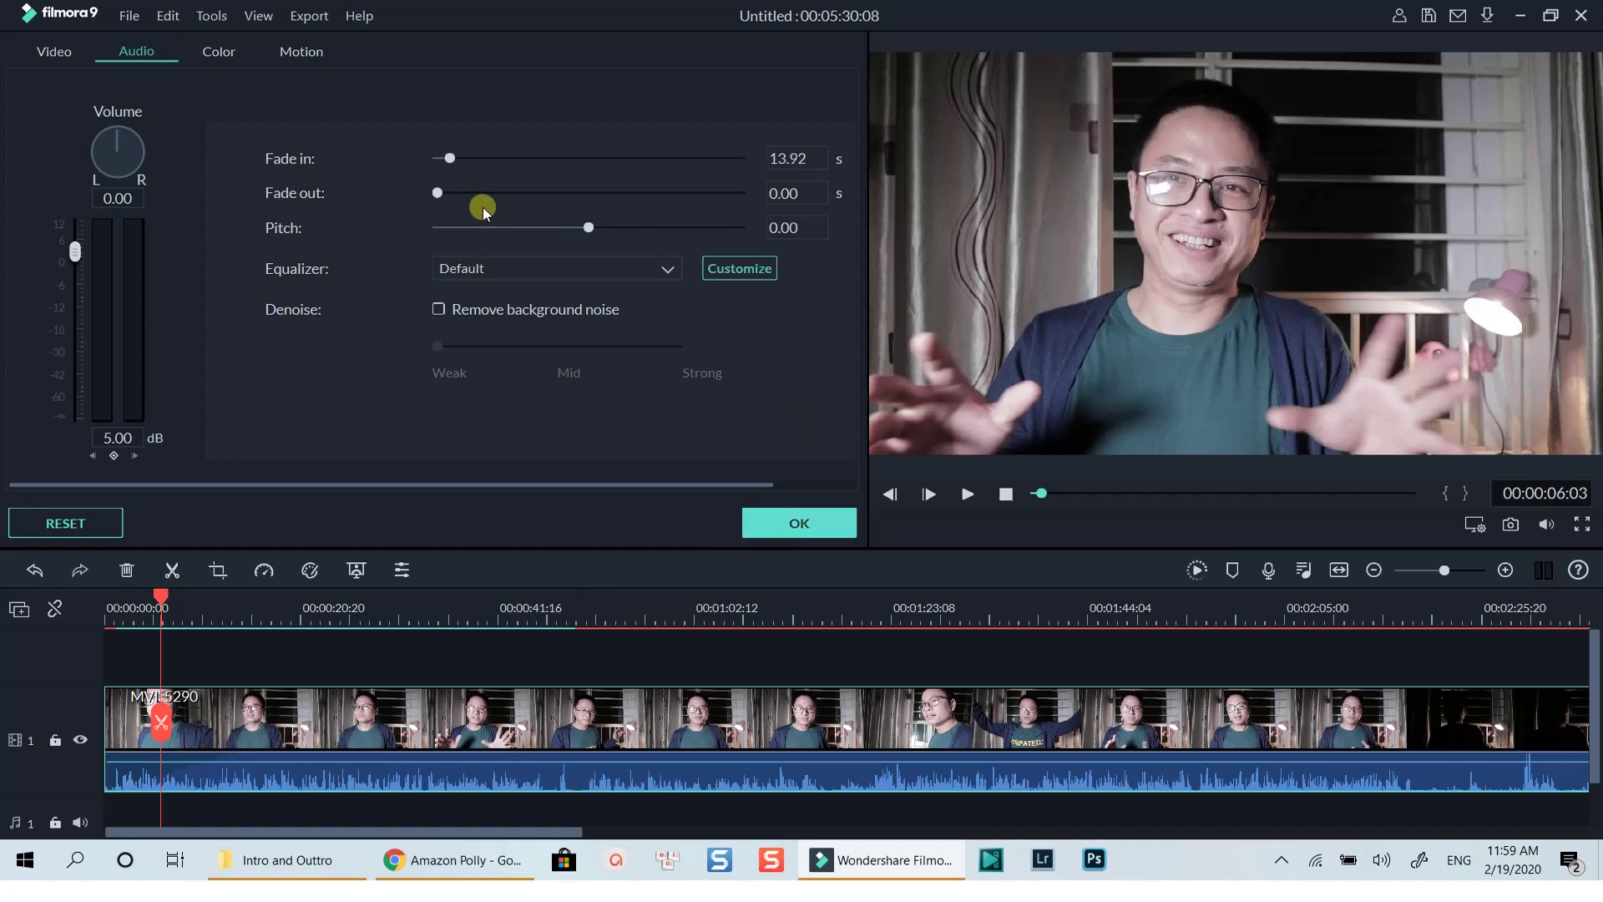
Add a 29.29 s fade-out to the clip and lower its pitch to -6.00
drag(438, 193, 474, 193)
click(1340, 573)
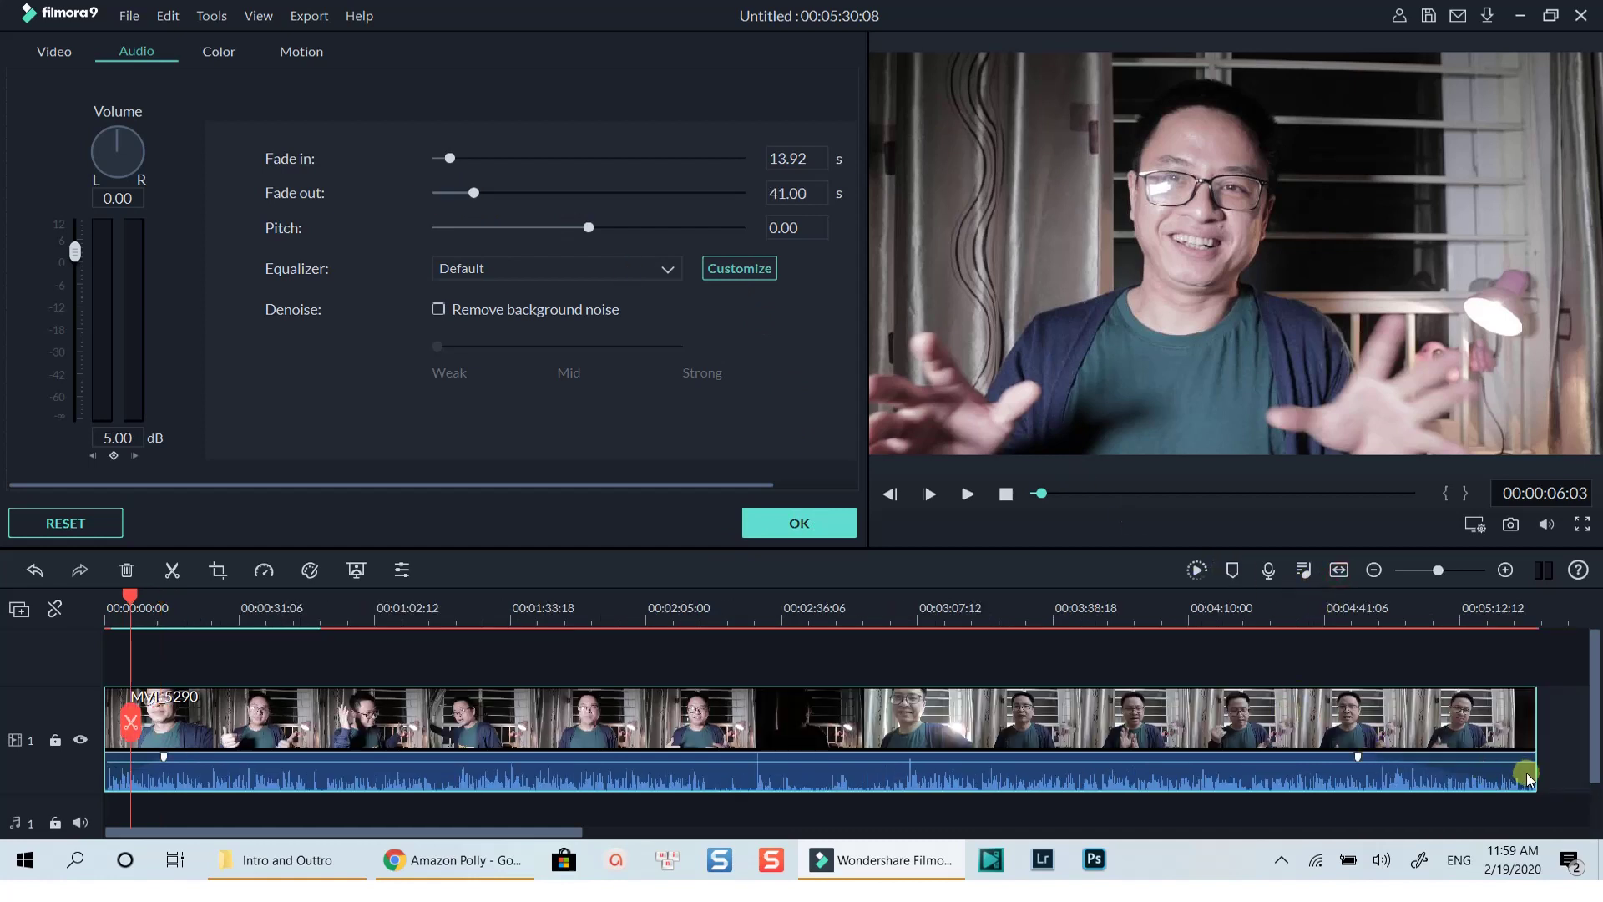
drag(1357, 759, 1409, 751)
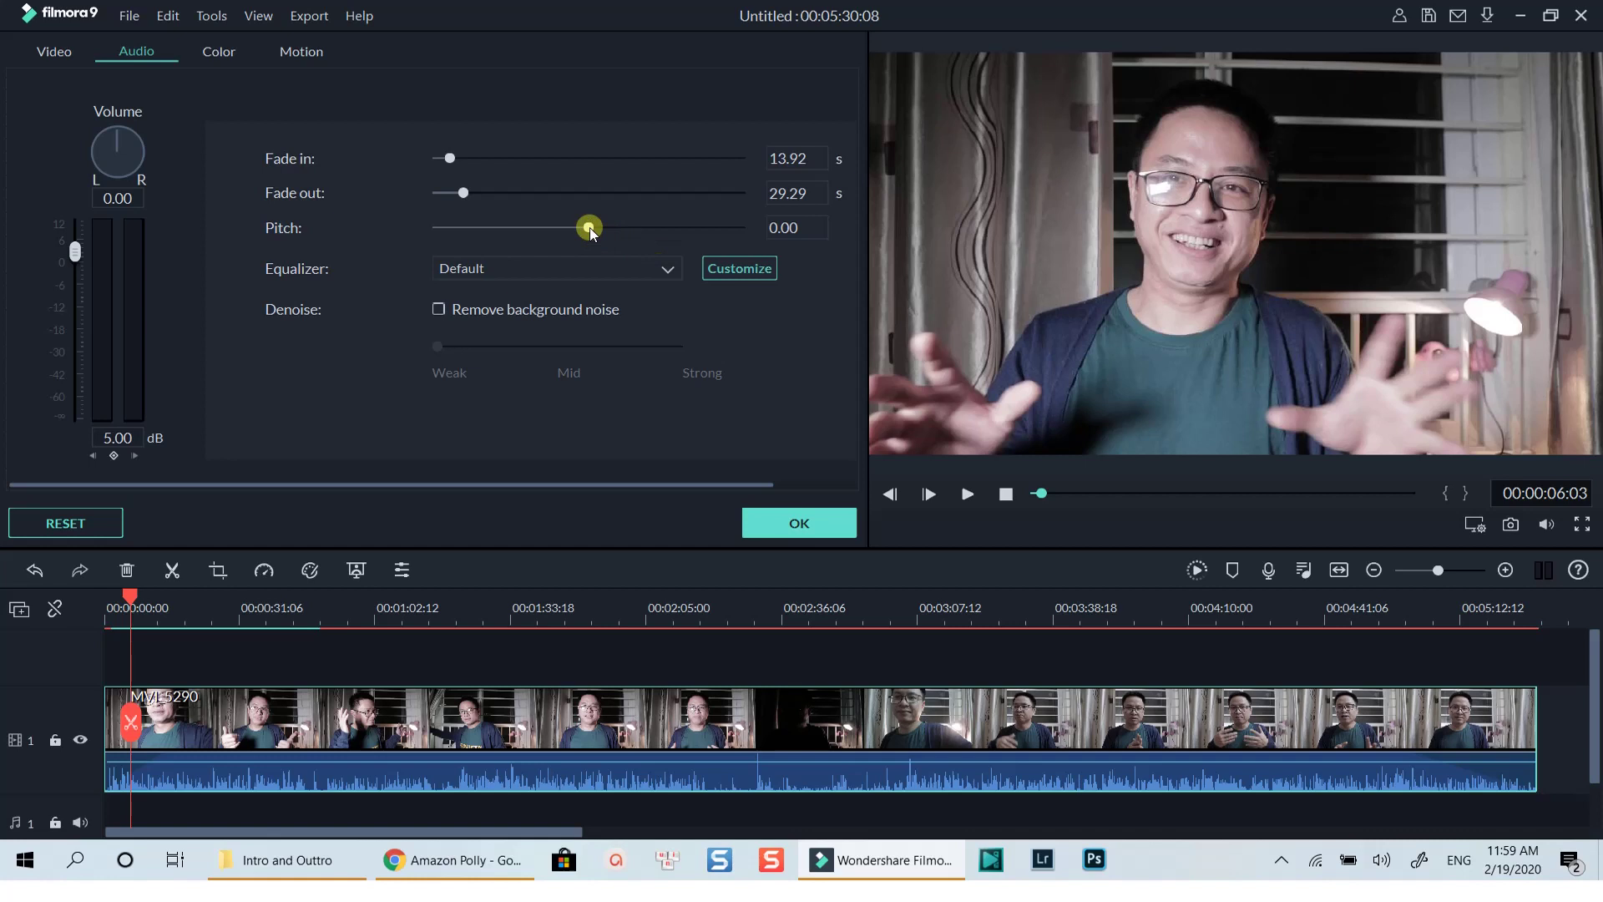
drag(591, 233, 513, 234)
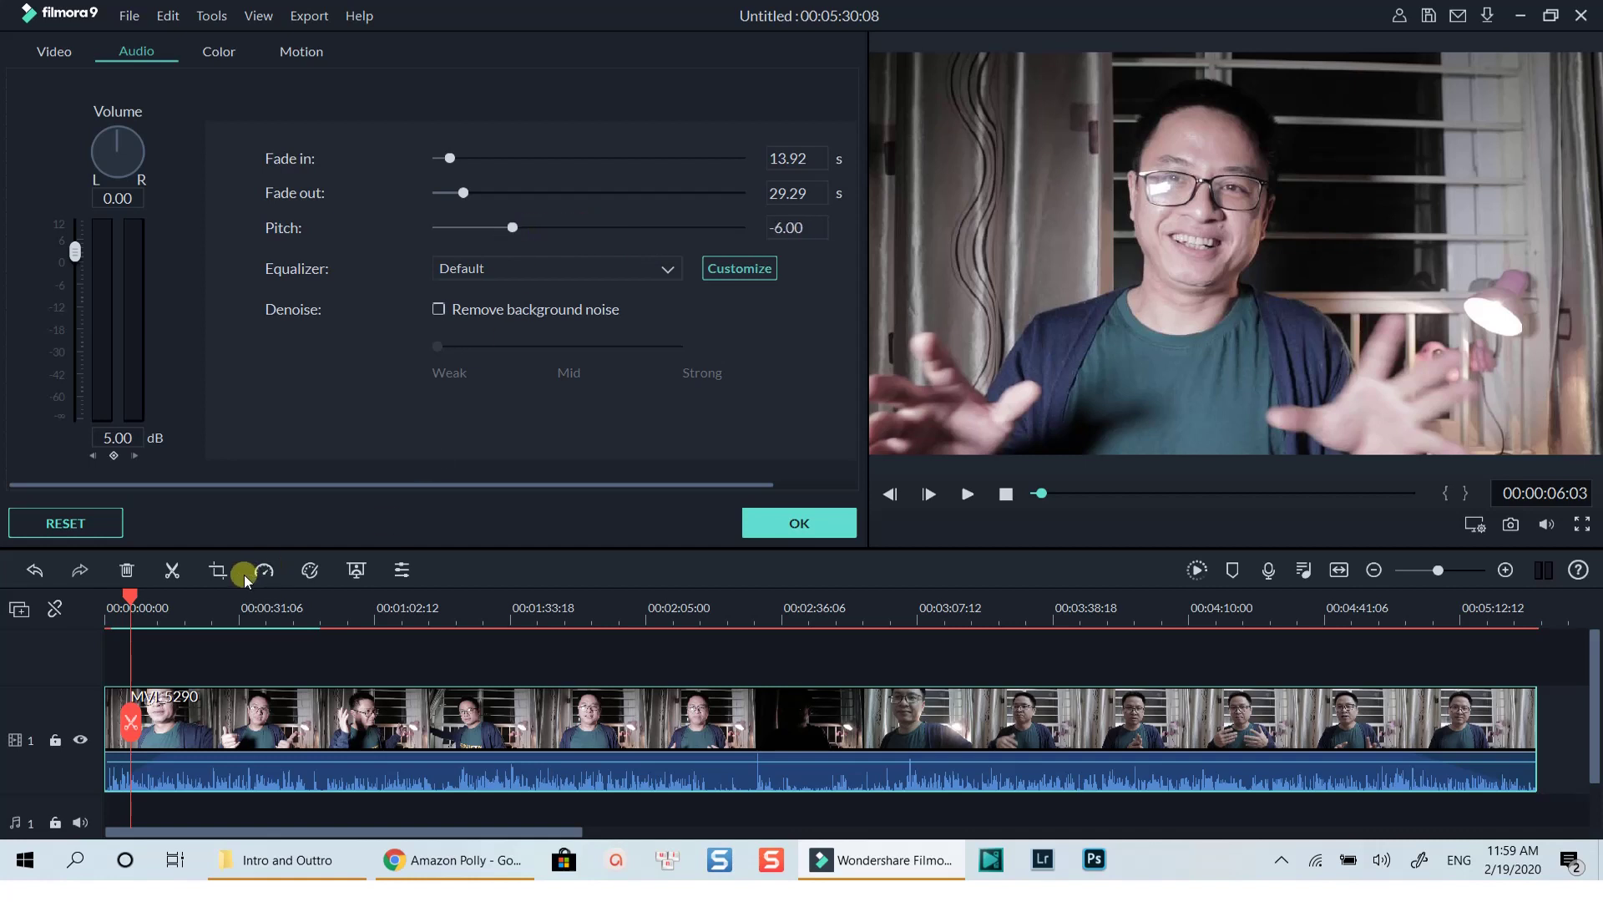
Replay the clip from the start to hear it at -6.00 pitch
click(124, 622)
key(space)
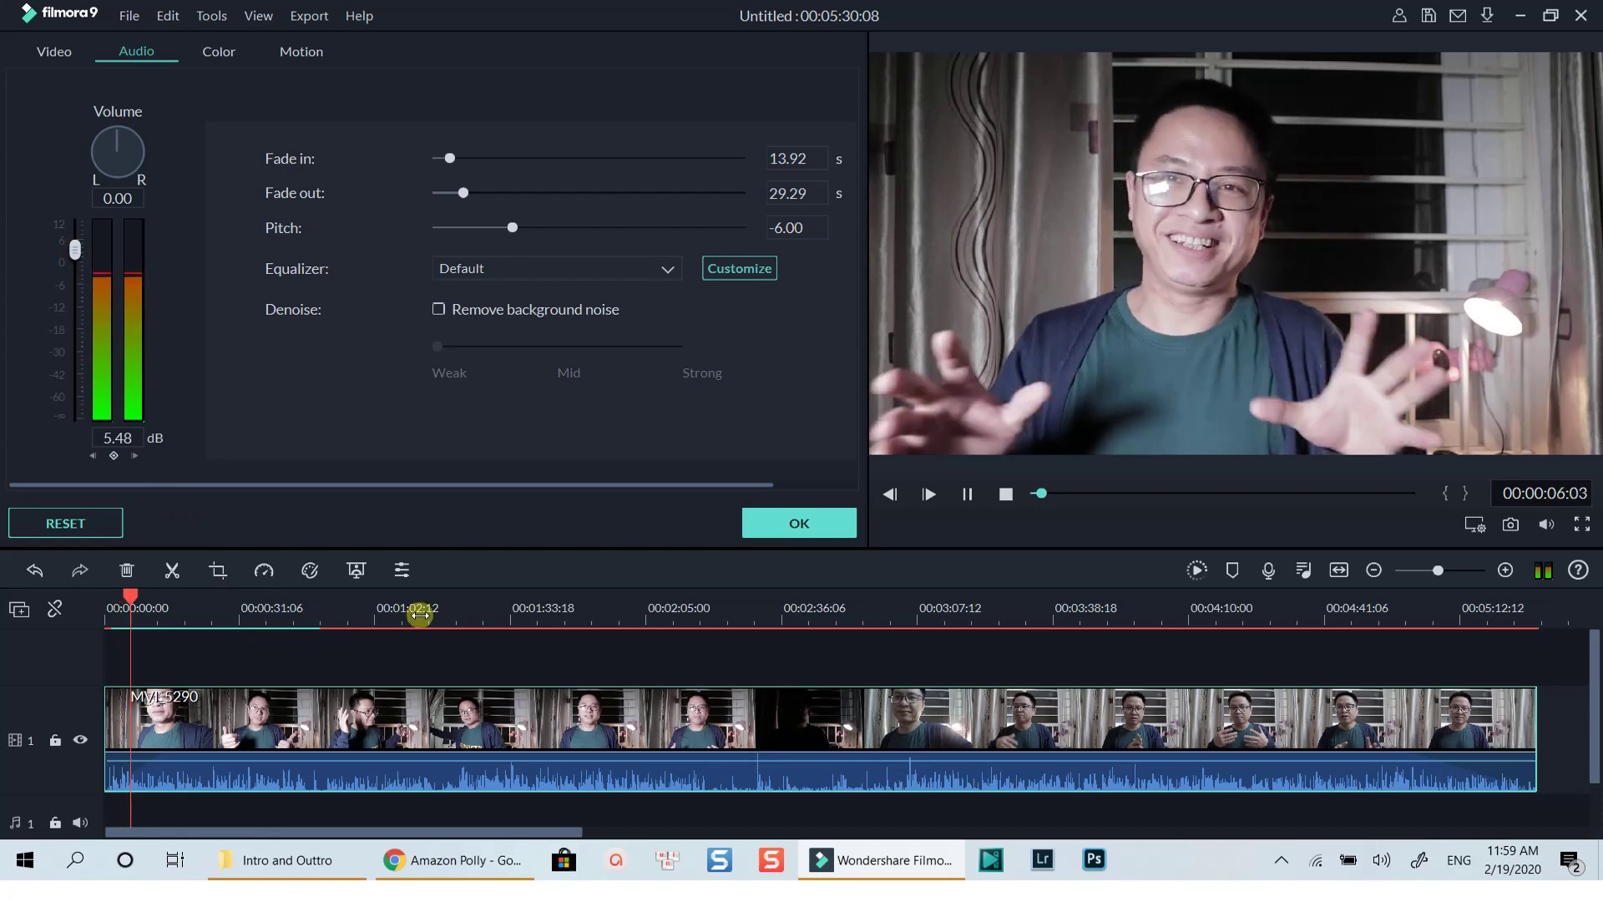
key(space)
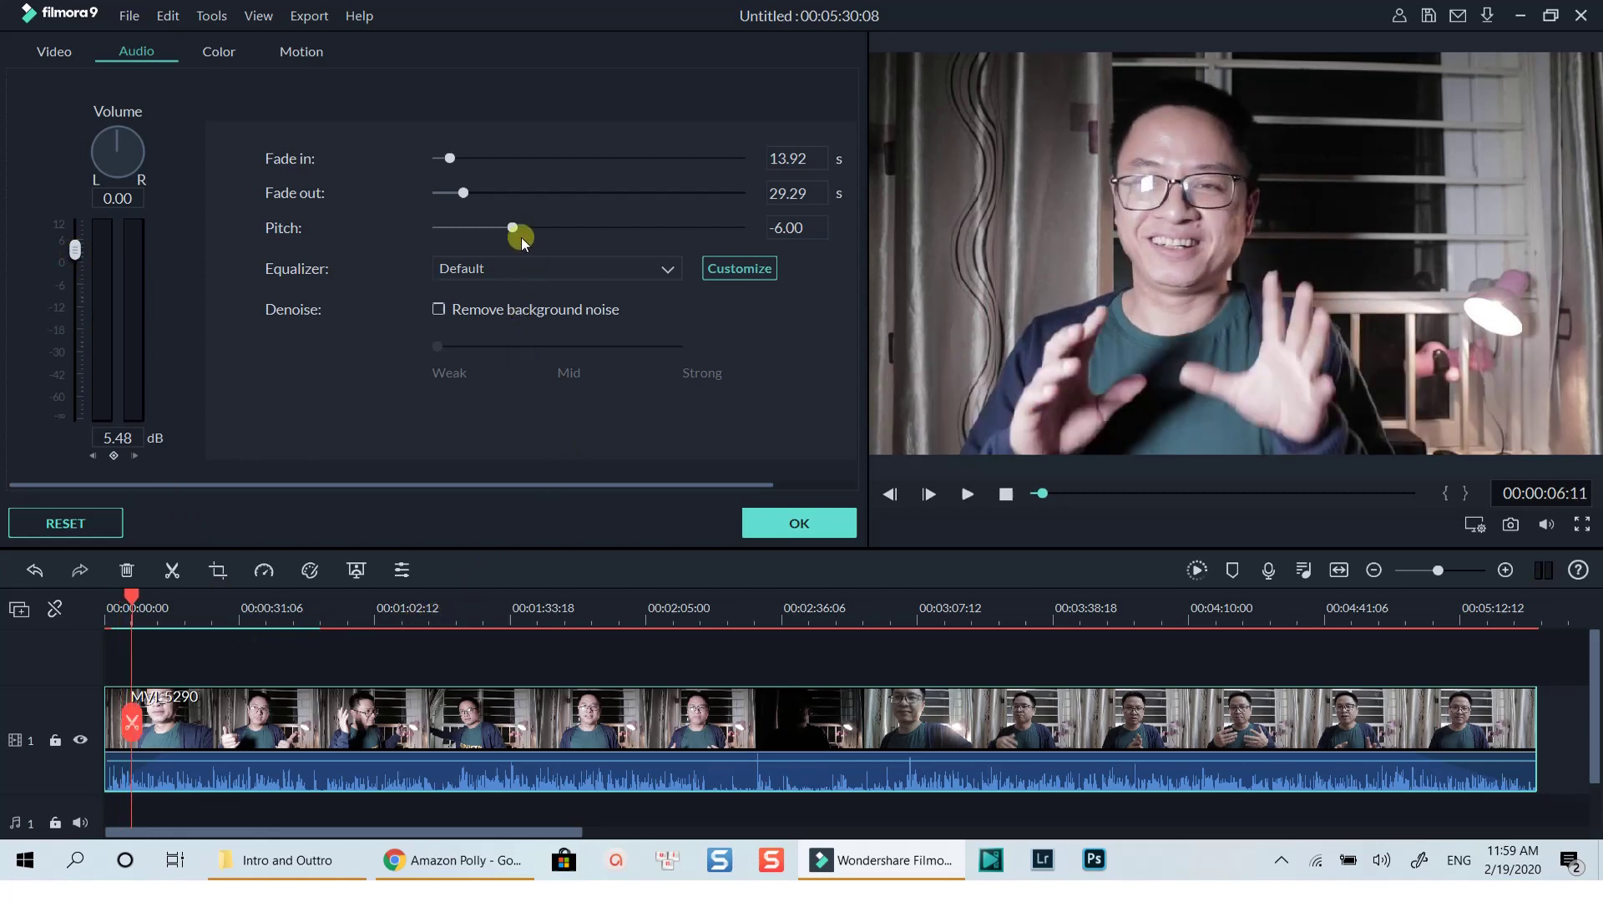
Raise the pitch to 4.00 and preview it, then reset the pitch to 0.00
drag(514, 224, 640, 229)
key(space)
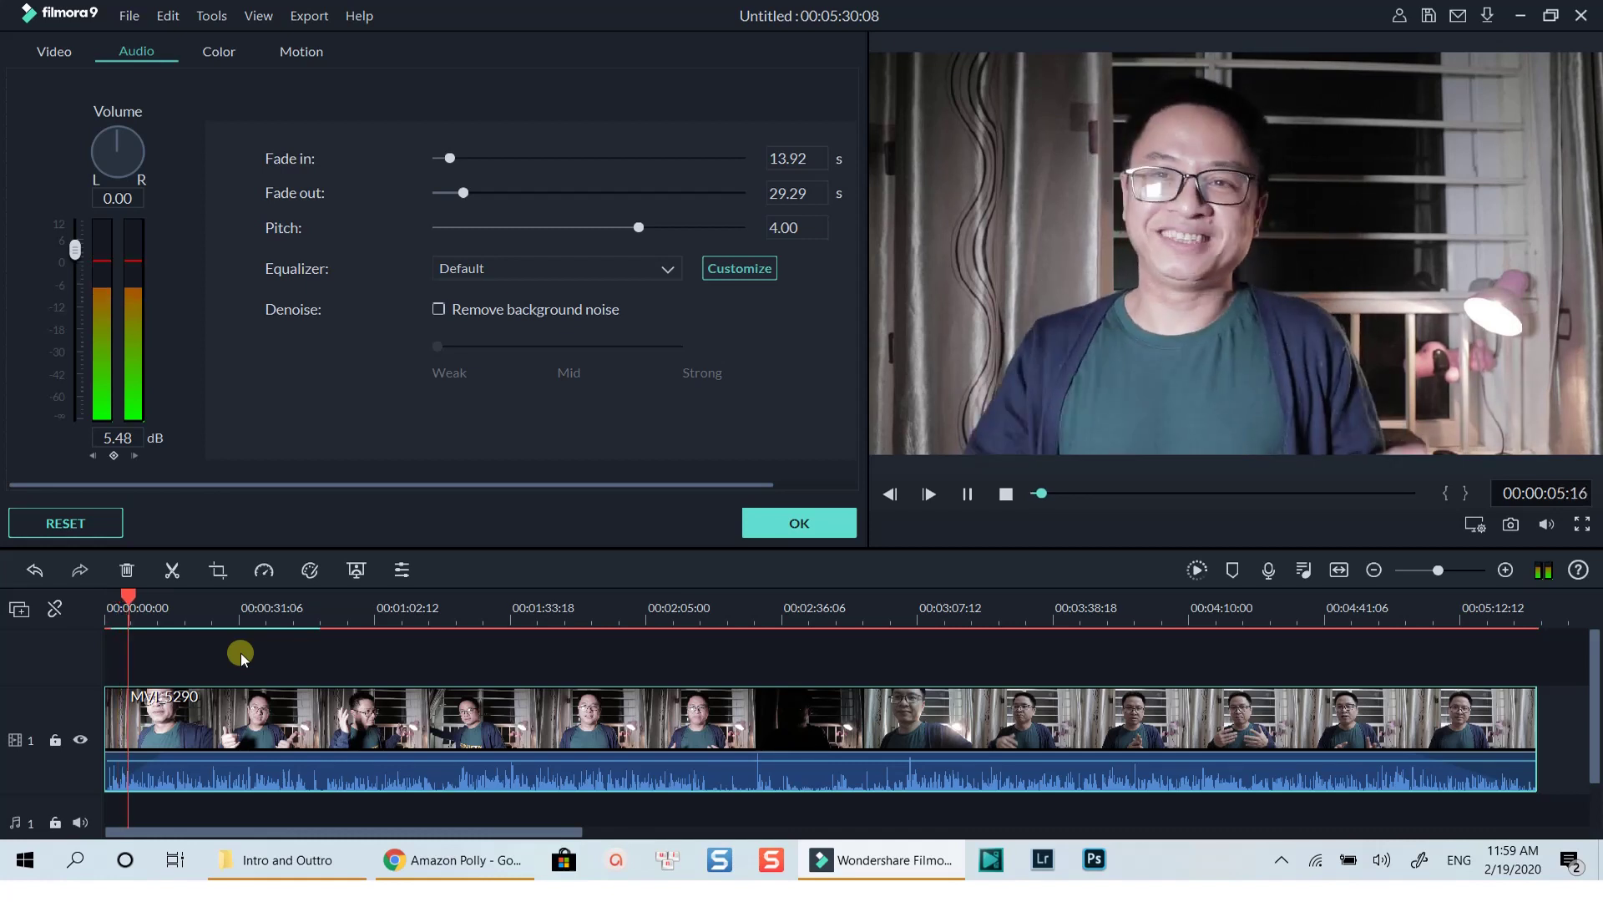
key(space)
click(795, 227)
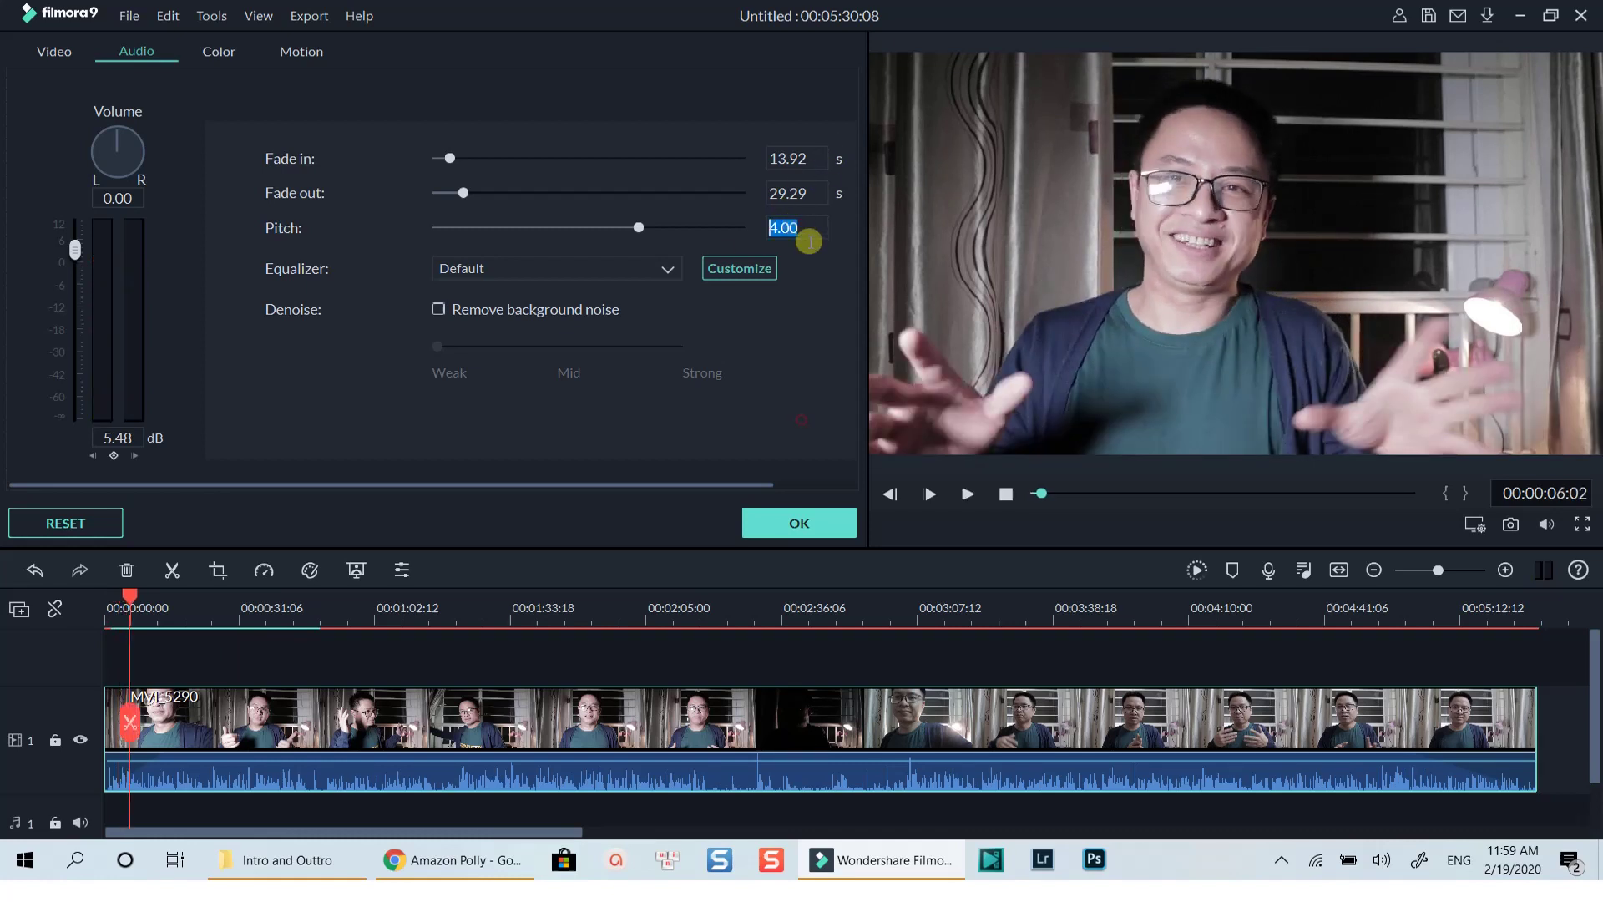
text(0)
key(Return)
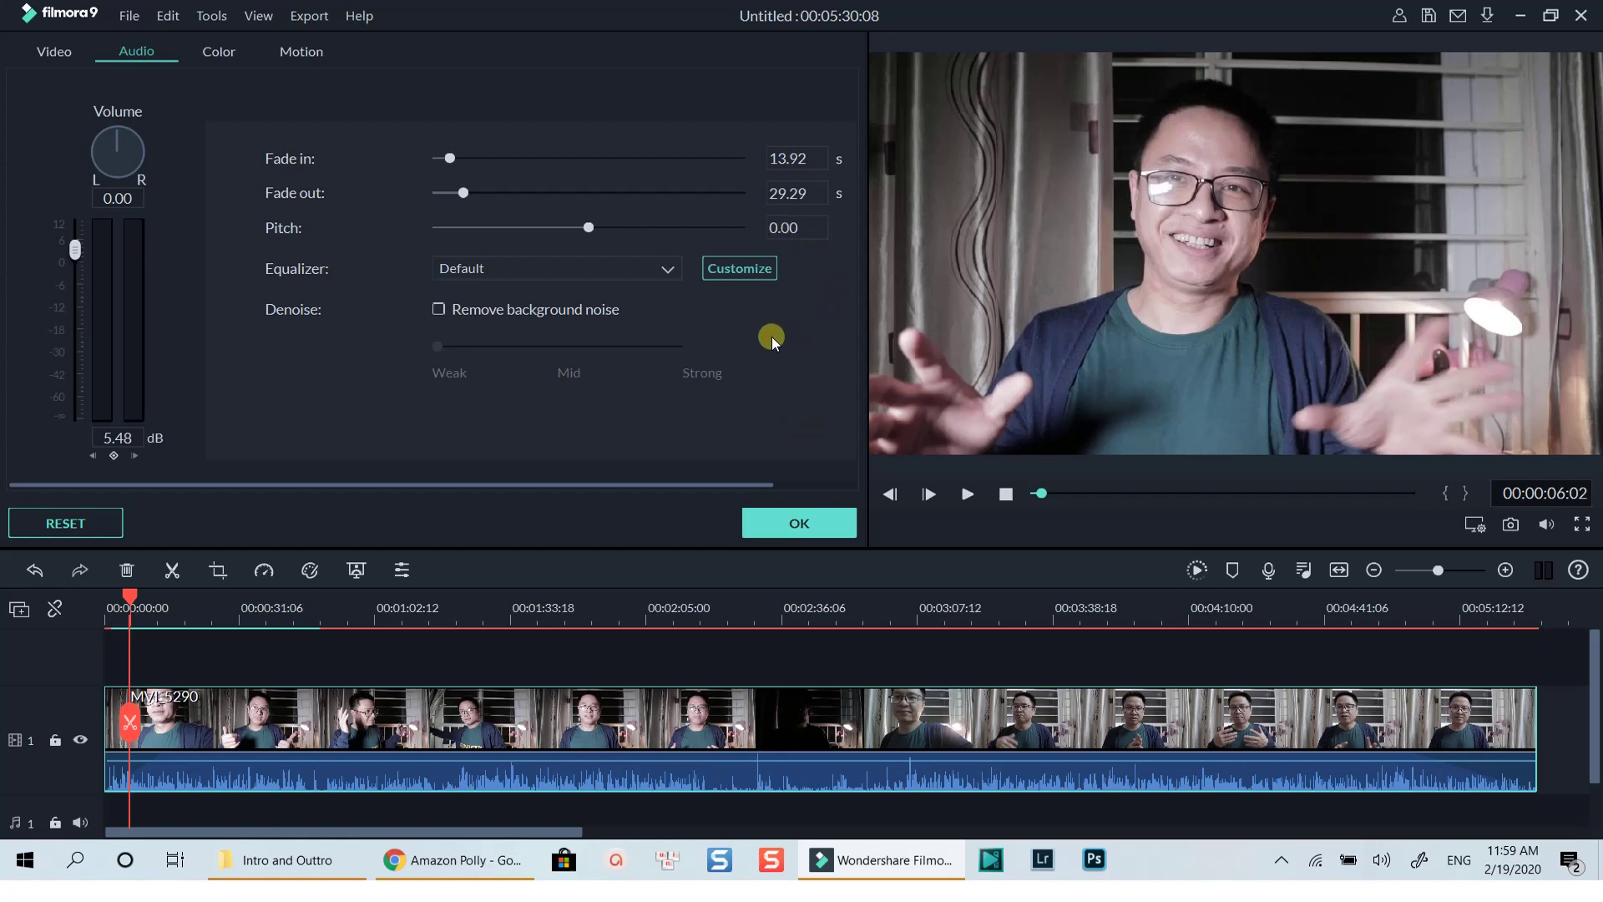
Switch the clip's equalizer from Default to the Pop preset
click(666, 272)
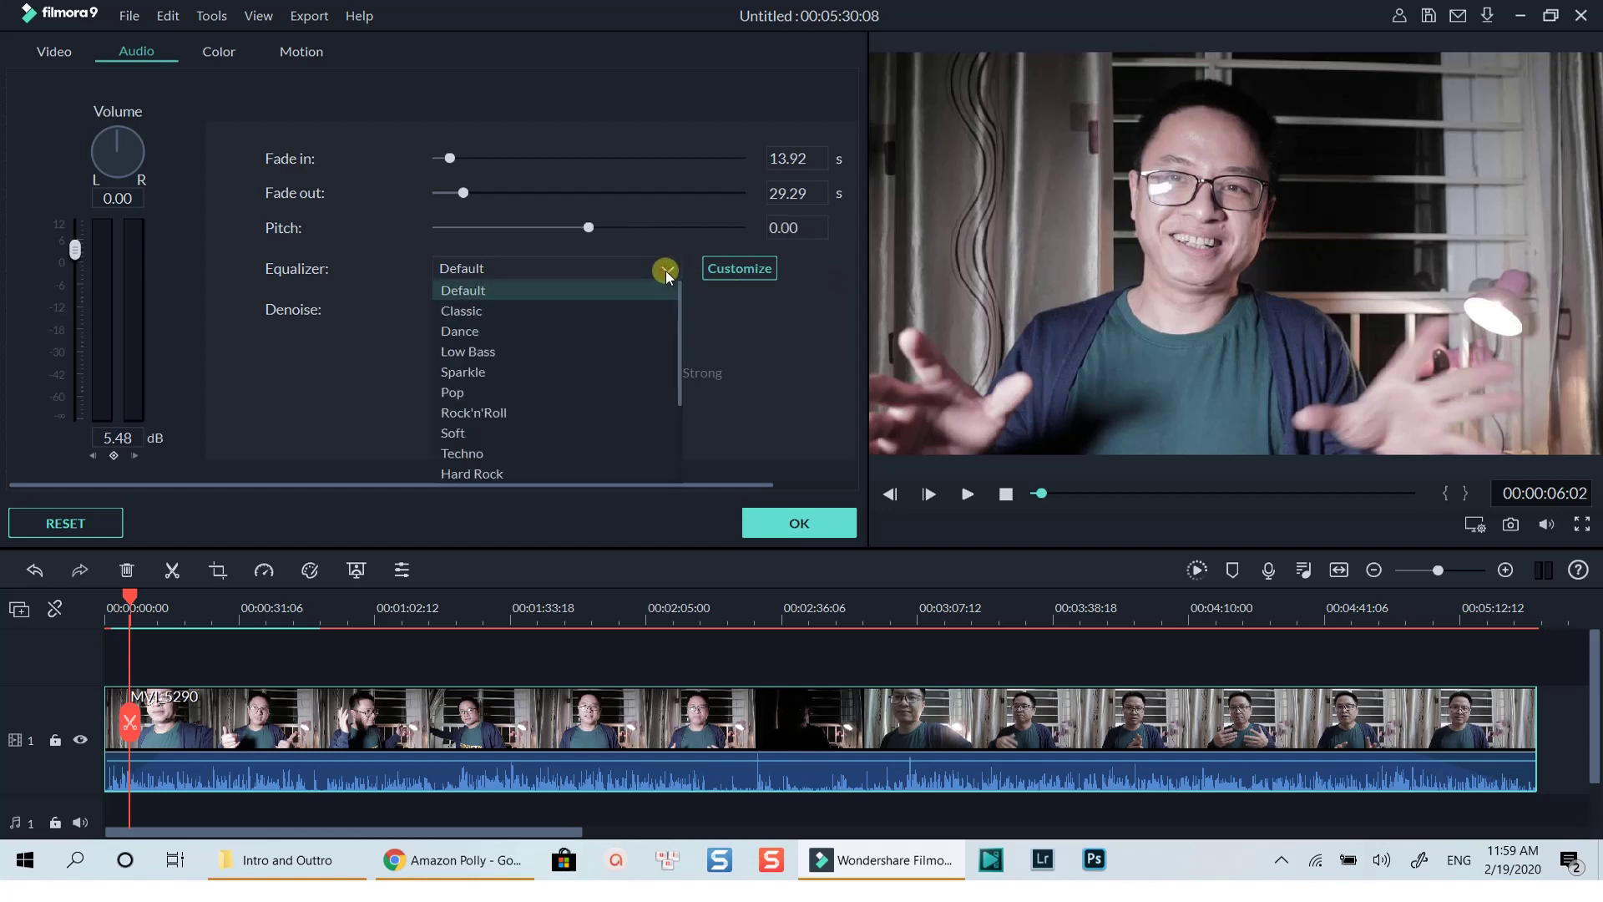
scroll(561, 382, down, 2)
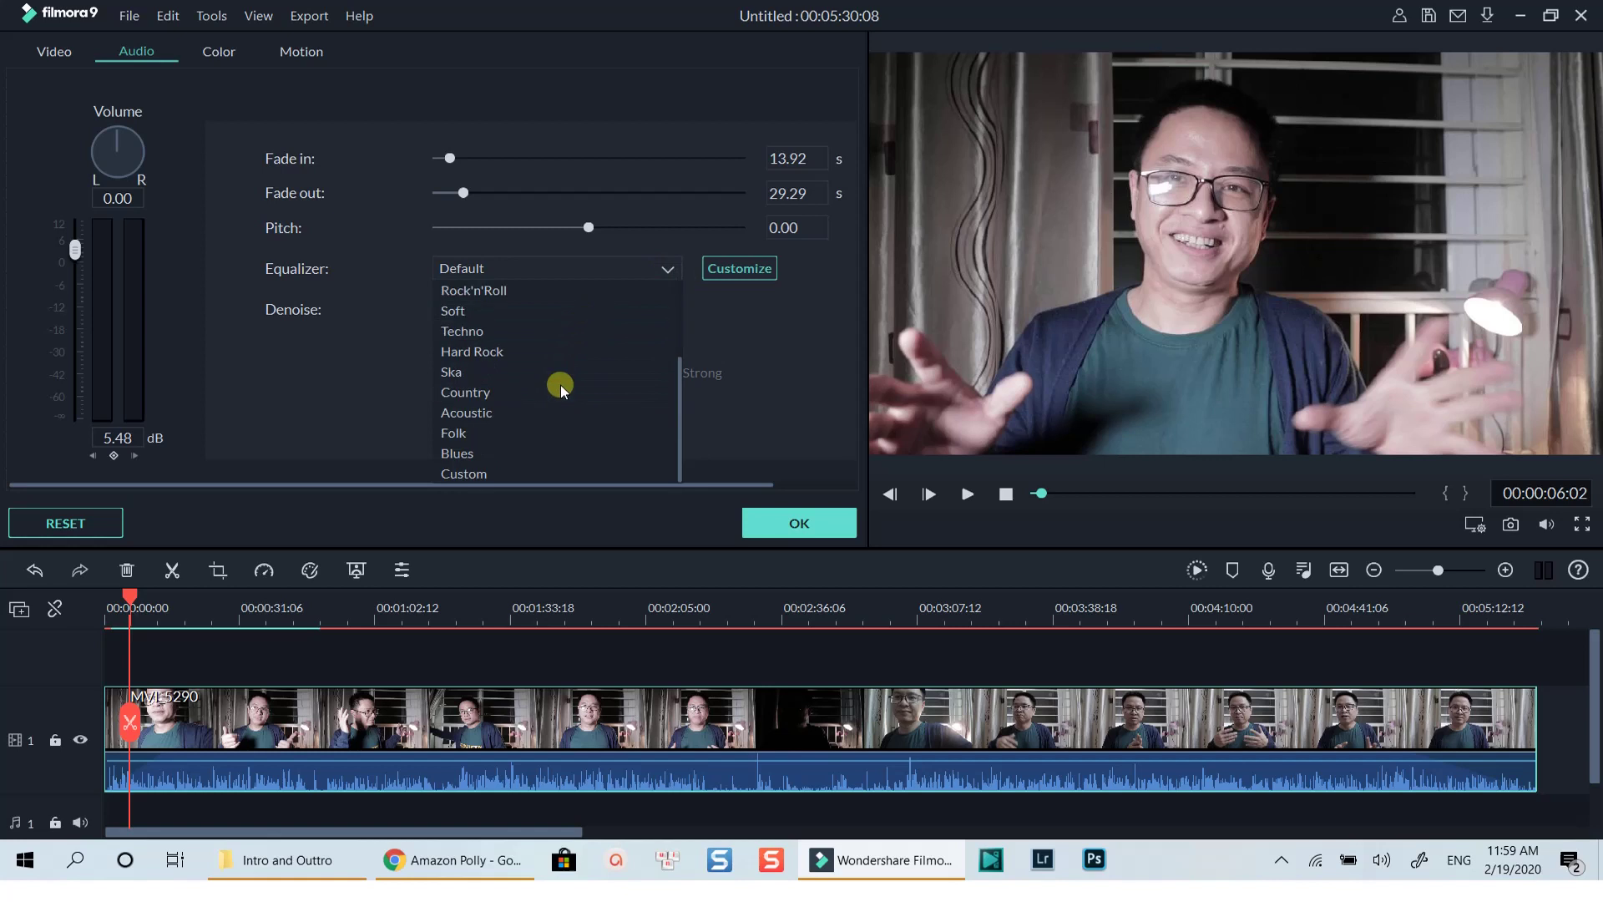
scroll(560, 385, up, 2)
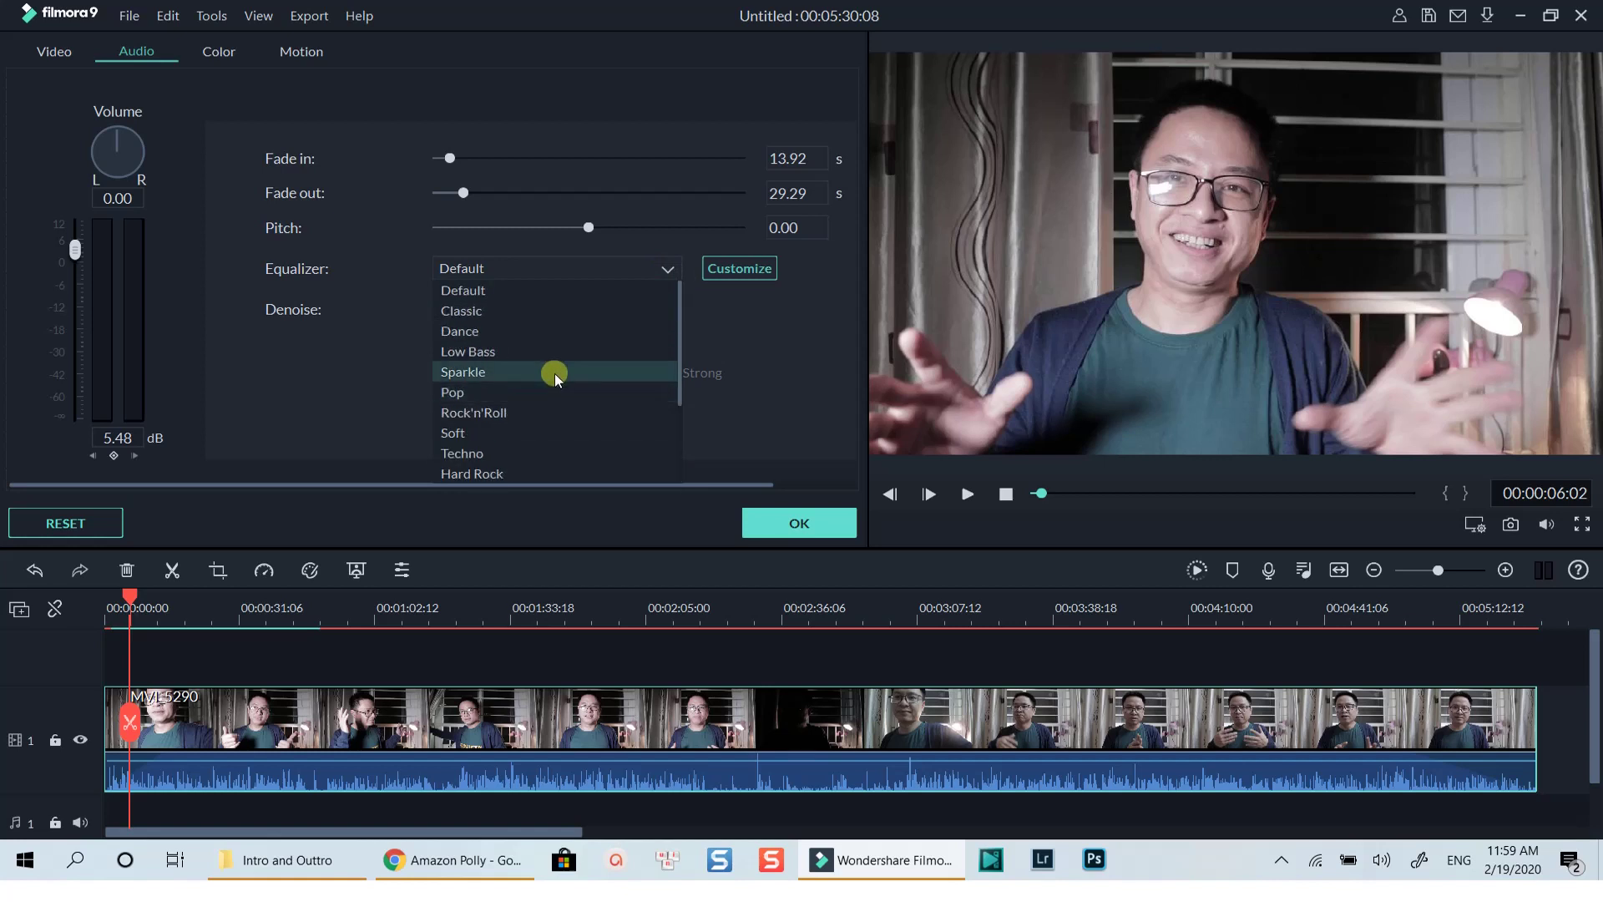
click(463, 393)
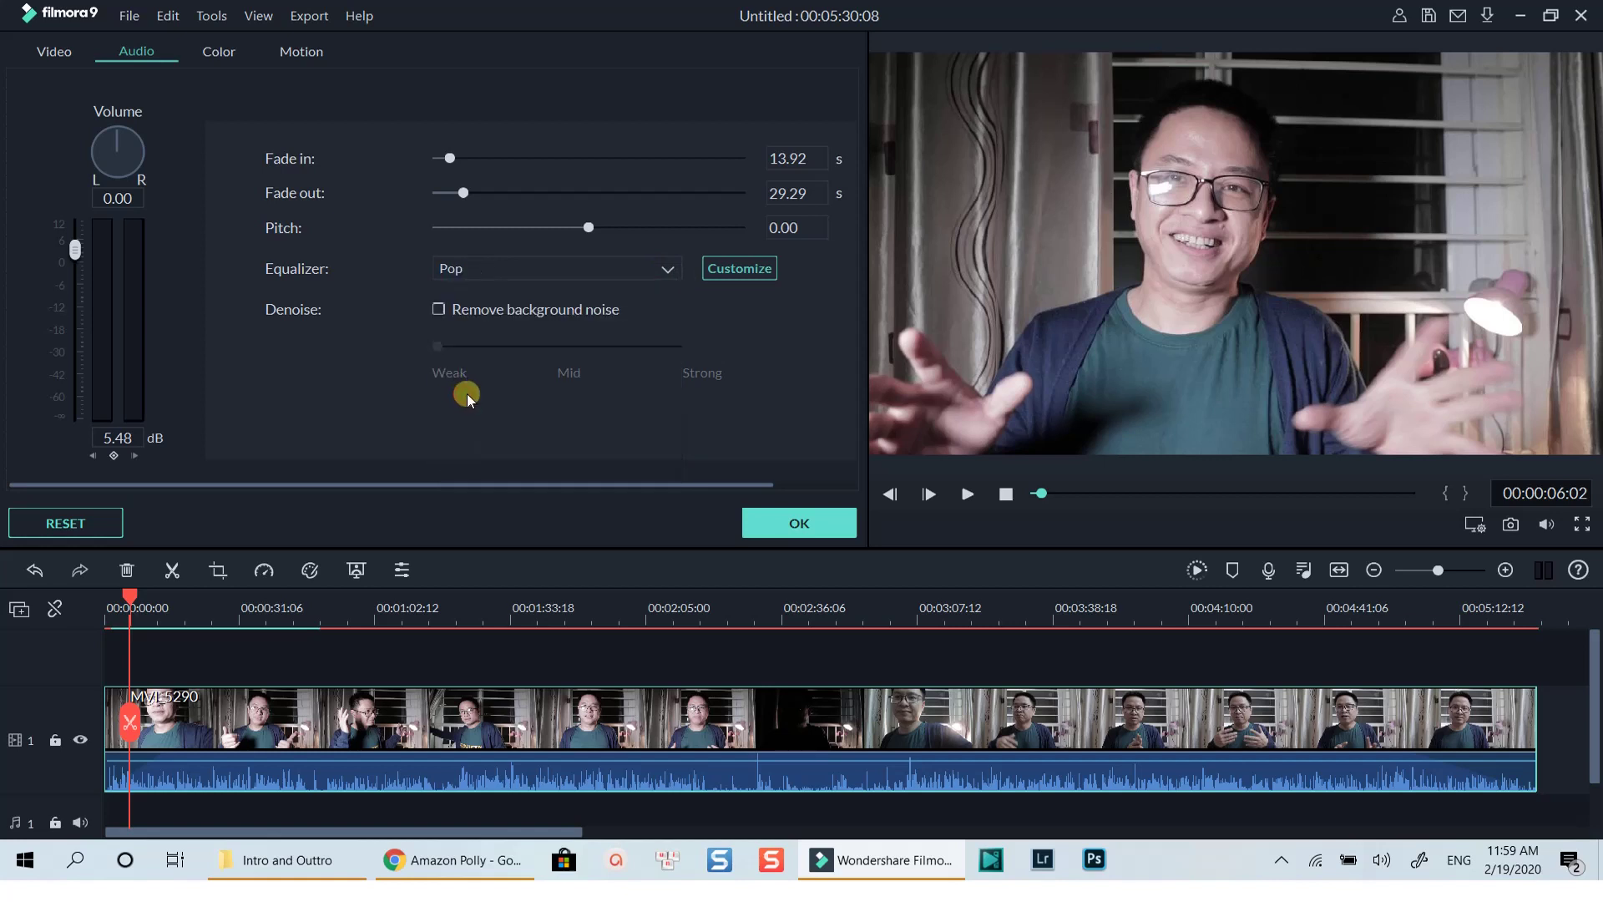
Load the Dance preset in Customize Equalizer, leaving the clip's equalizer set to Custom
click(740, 265)
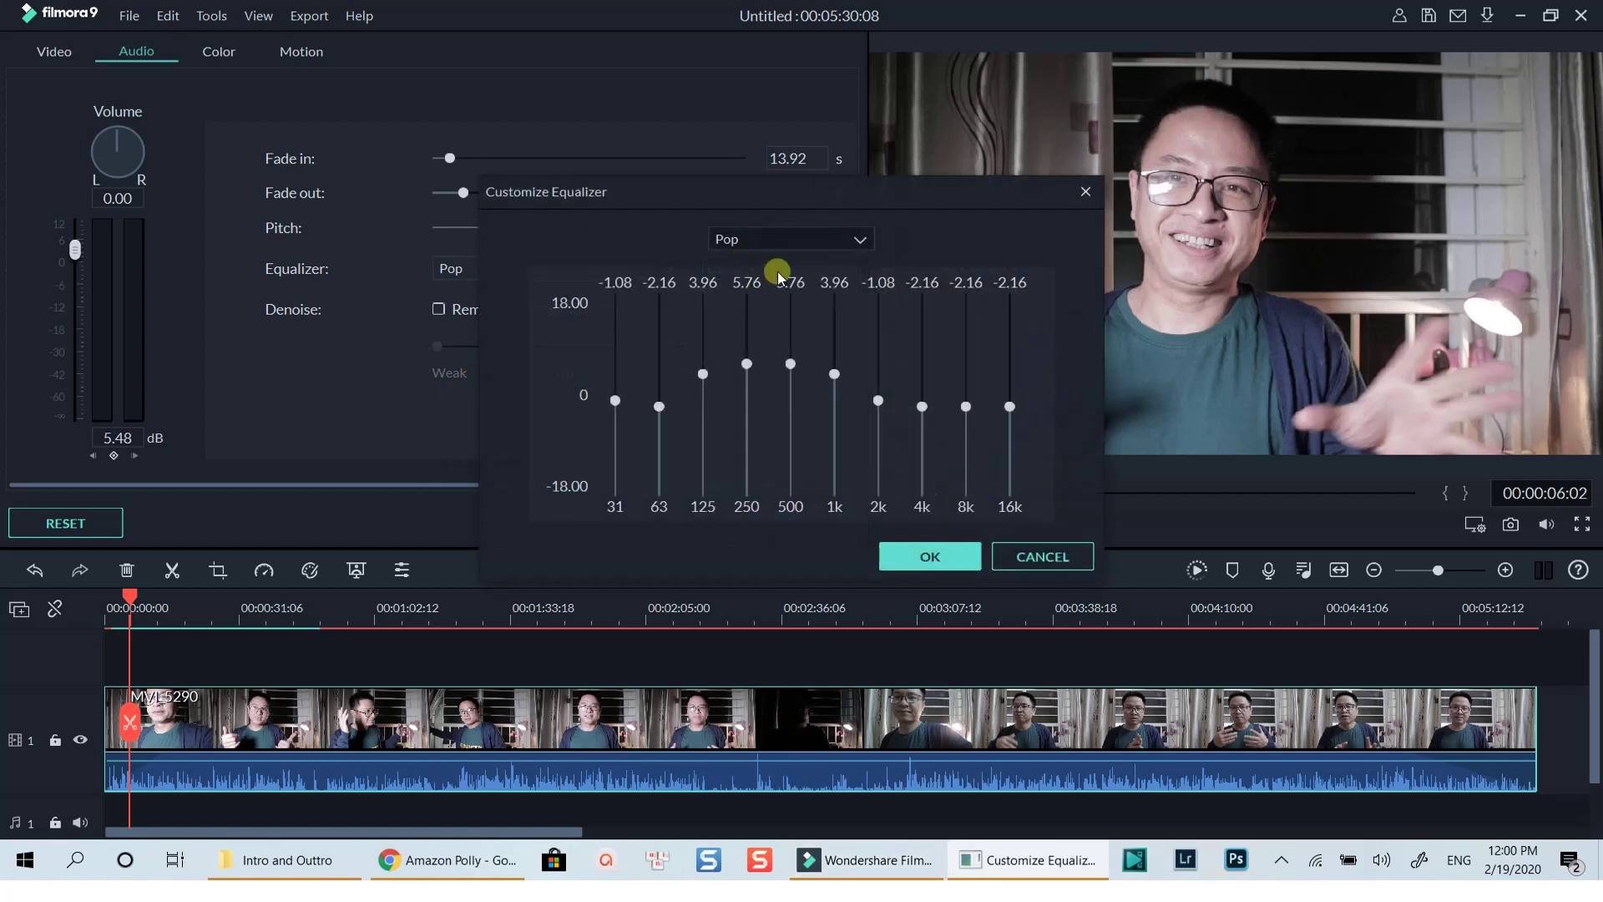
click(857, 245)
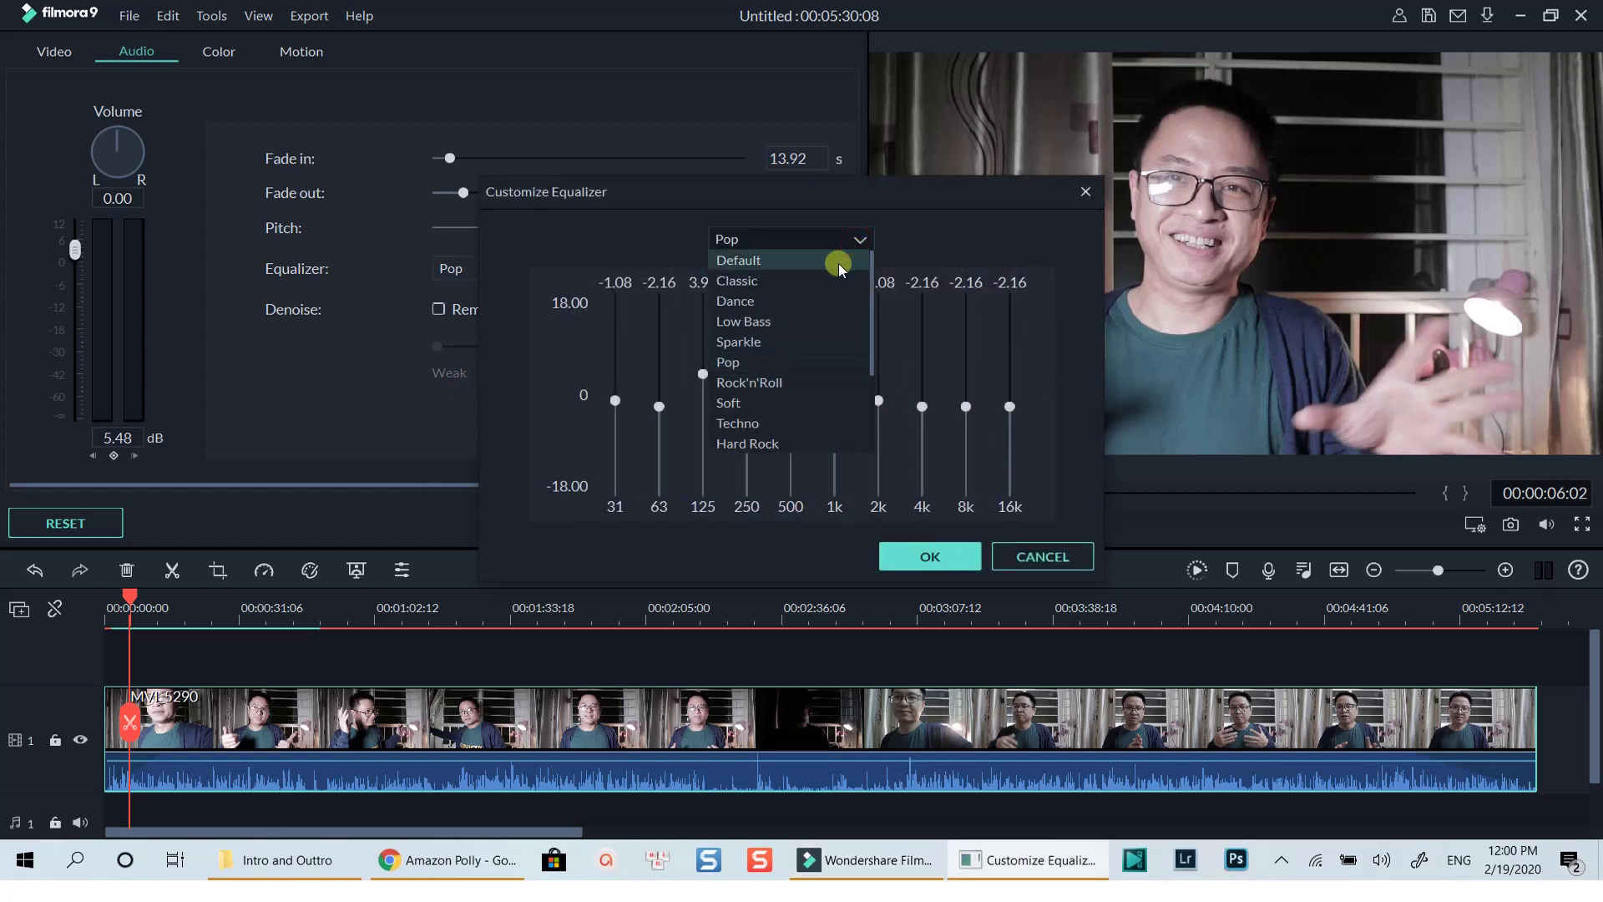
click(782, 302)
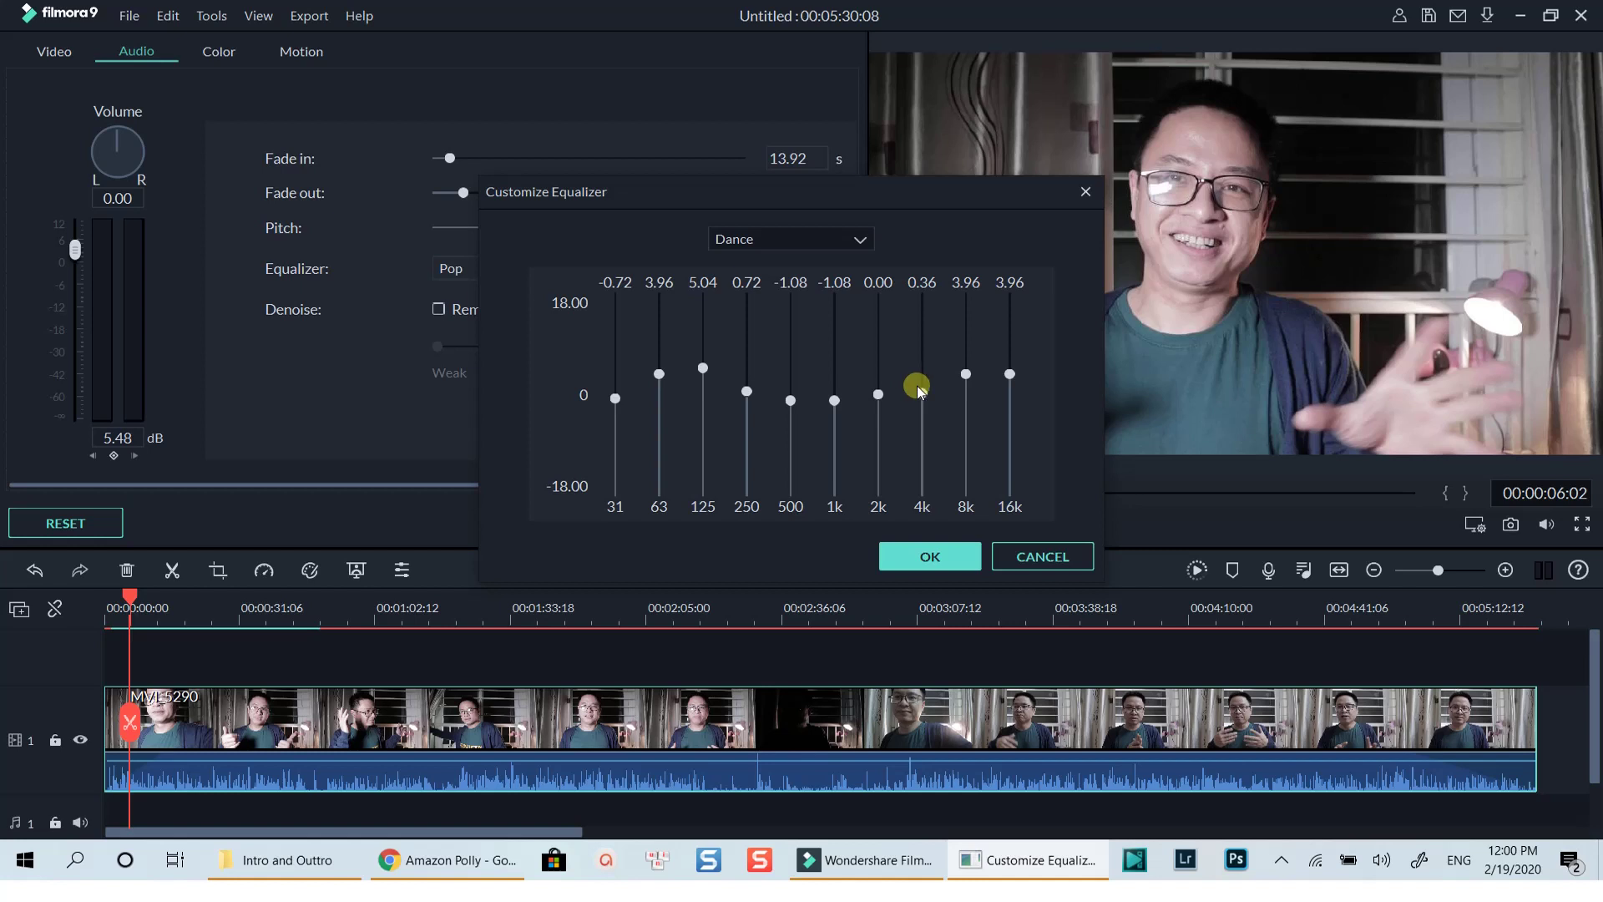
click(869, 239)
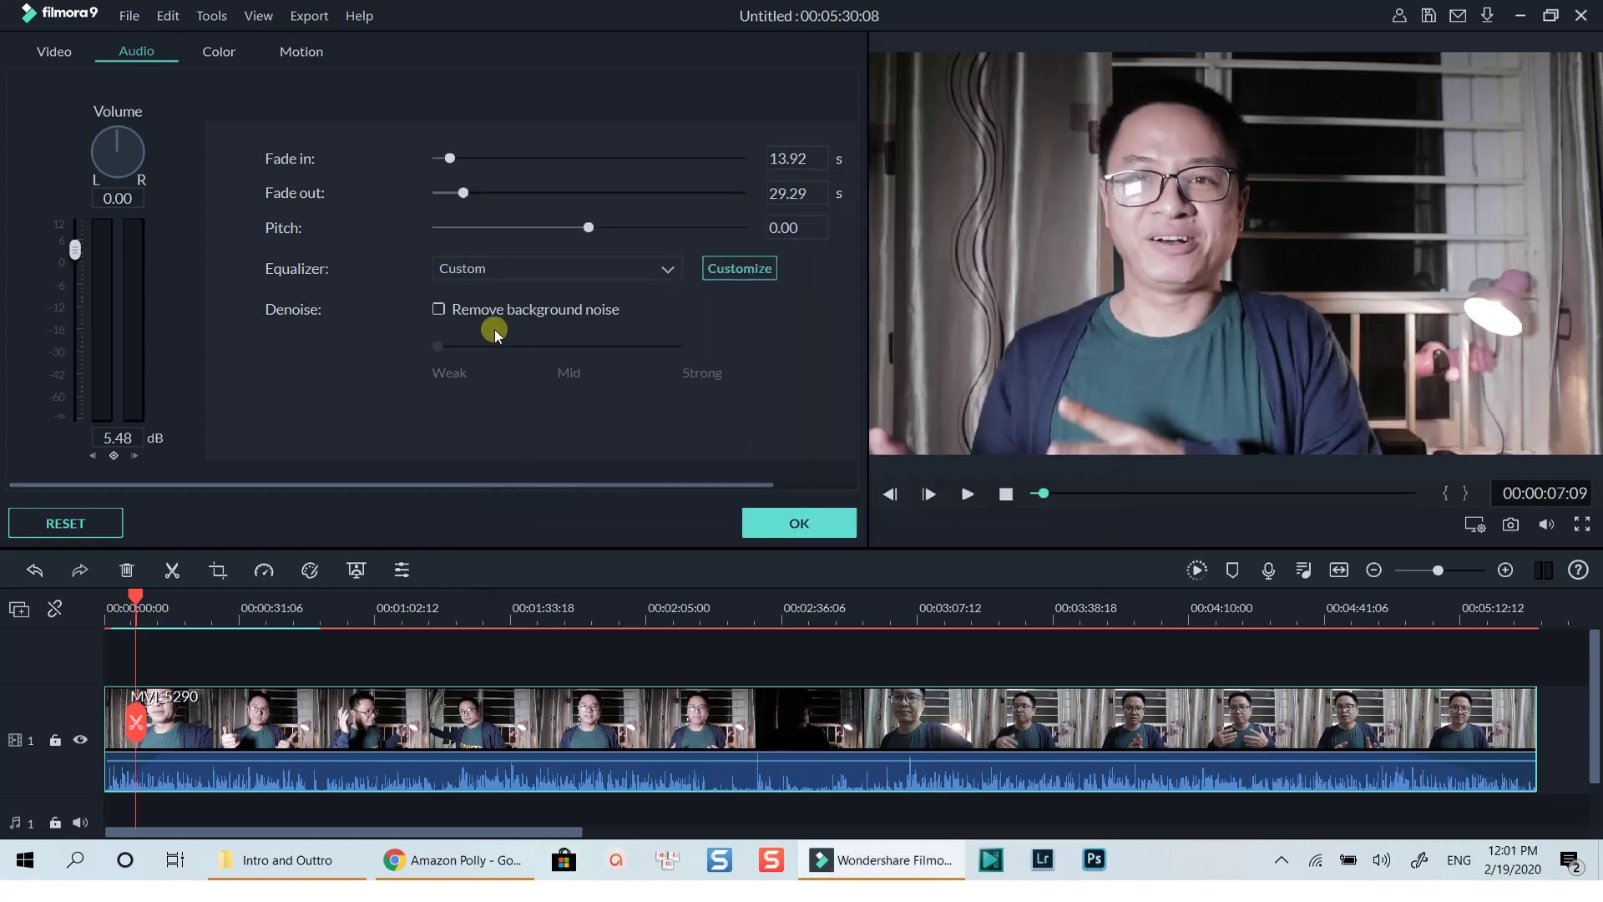
Preview Mid-strength background noise removal from the timeline start, then reset the clip's audio settings to defaults
click(439, 310)
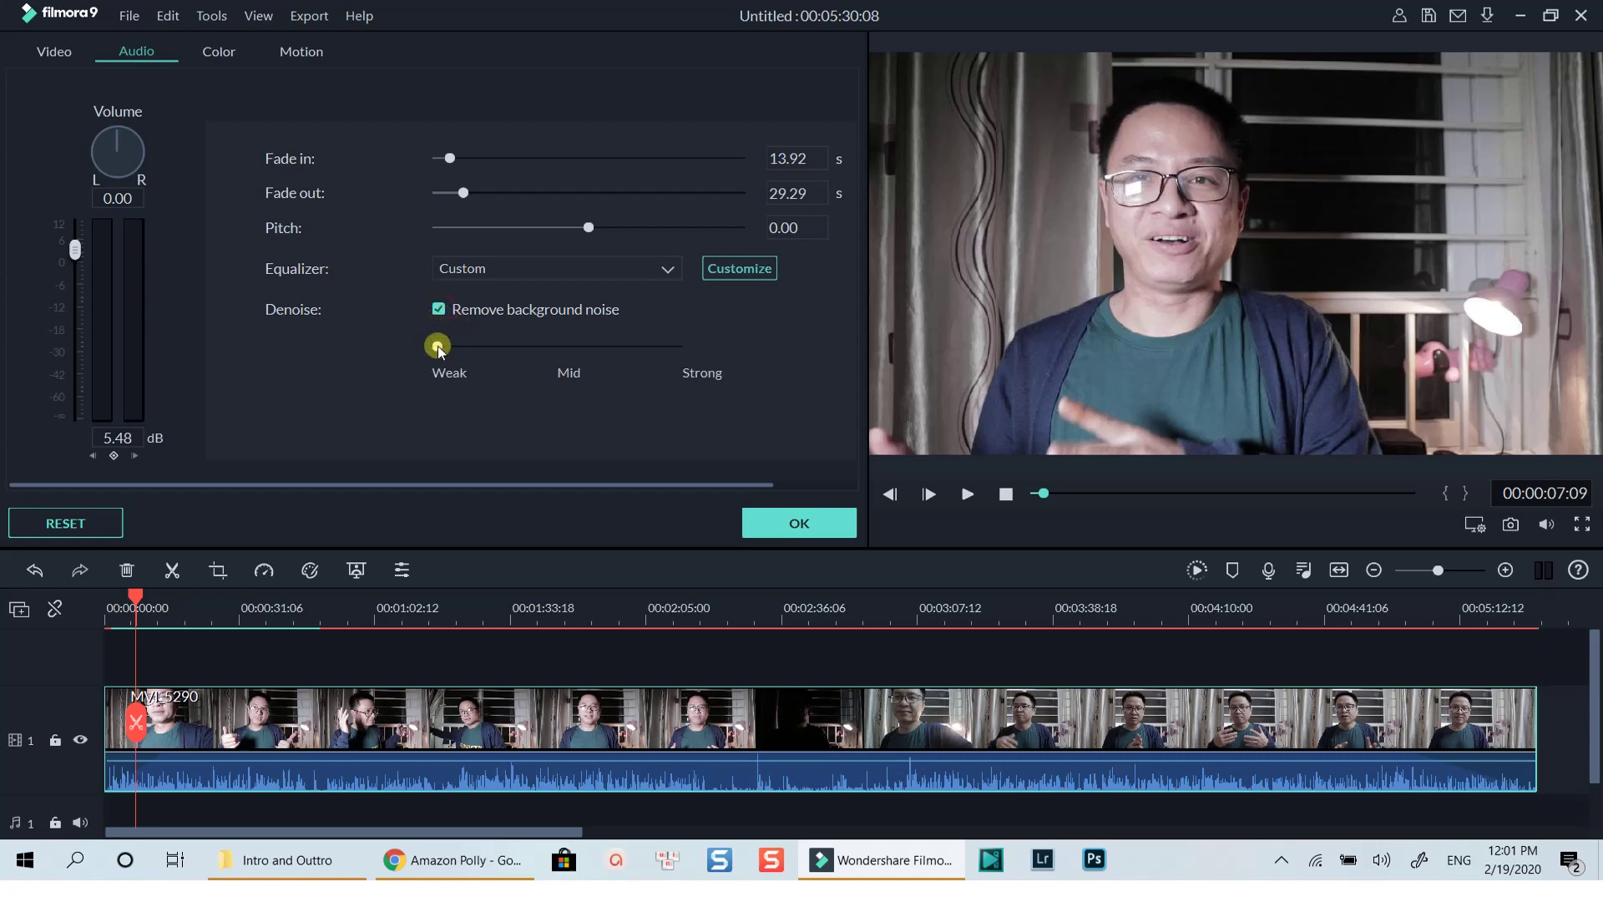
drag(438, 348, 569, 352)
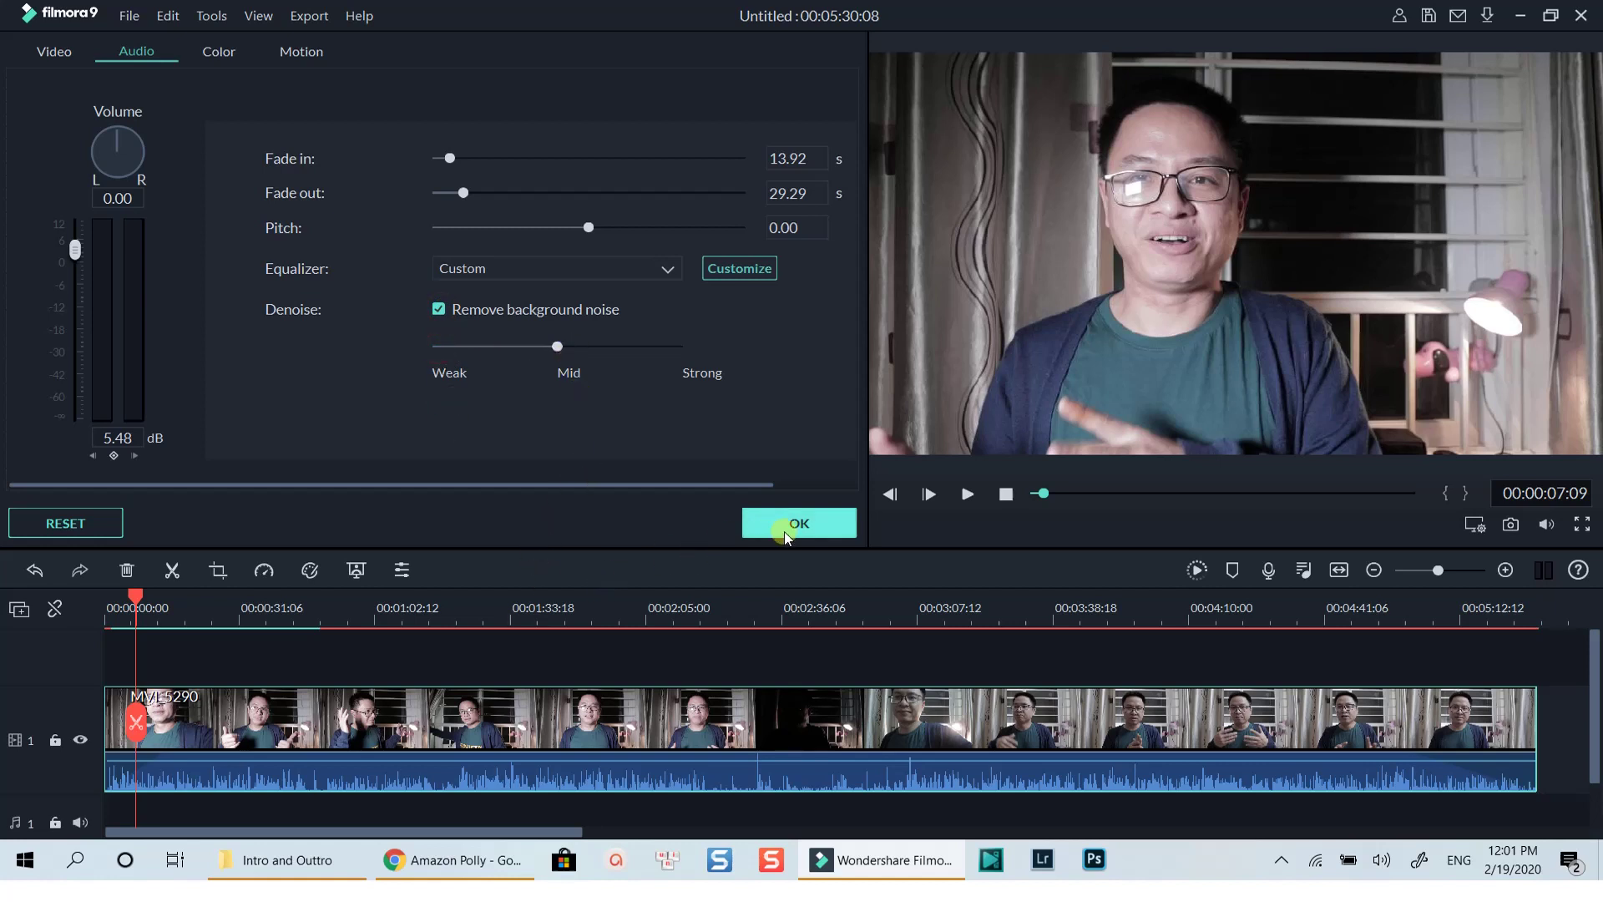
click(115, 613)
click(98, 619)
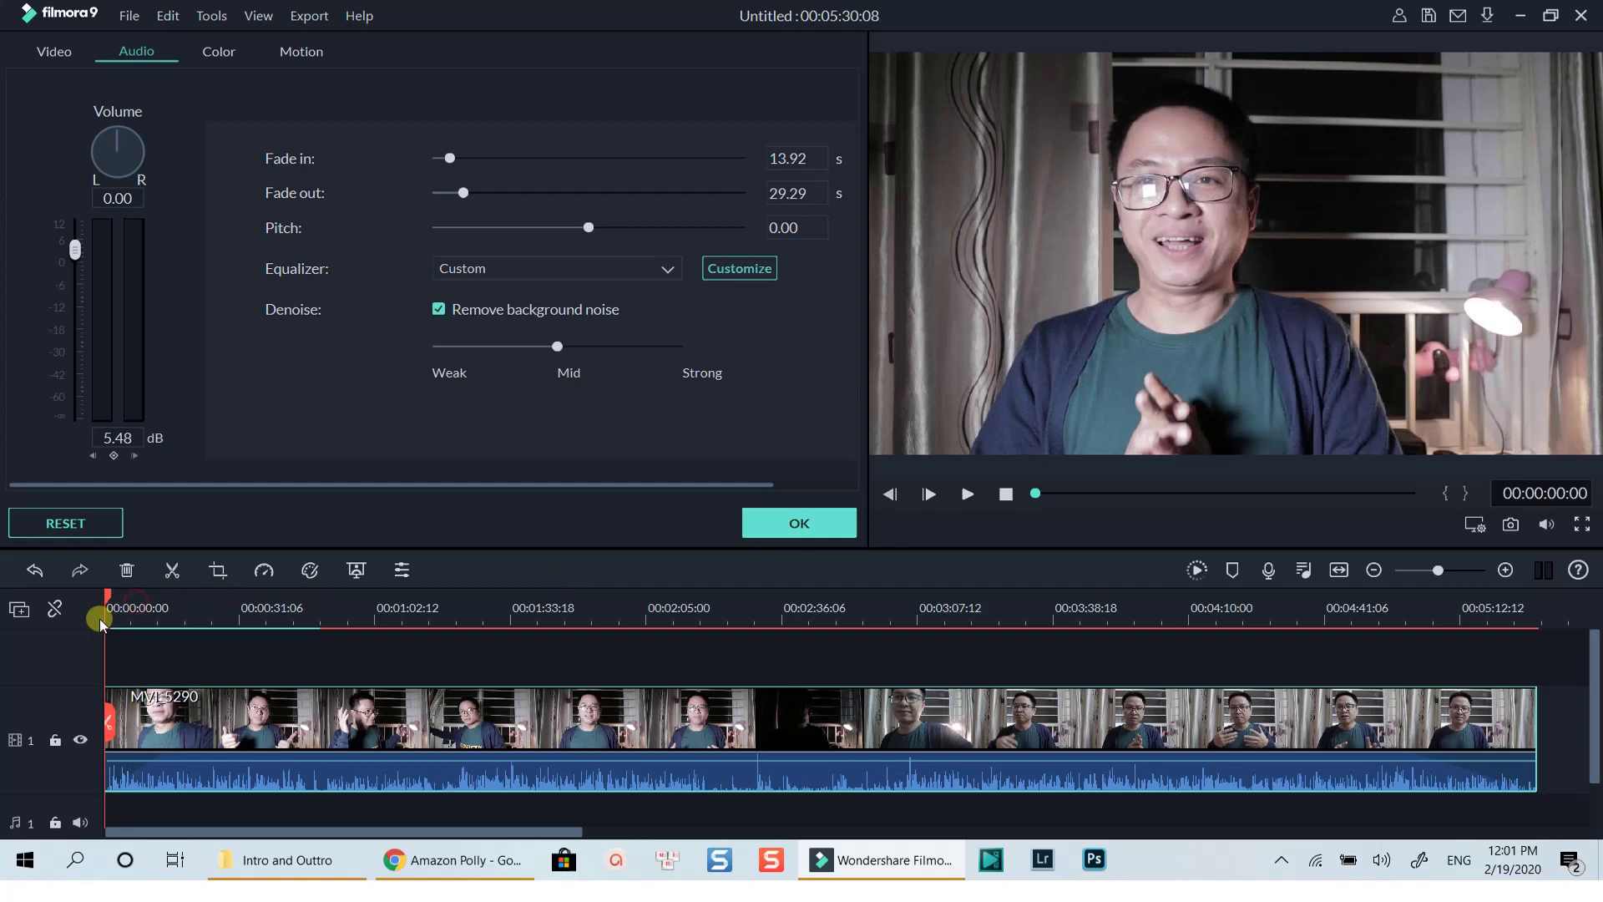
key(space)
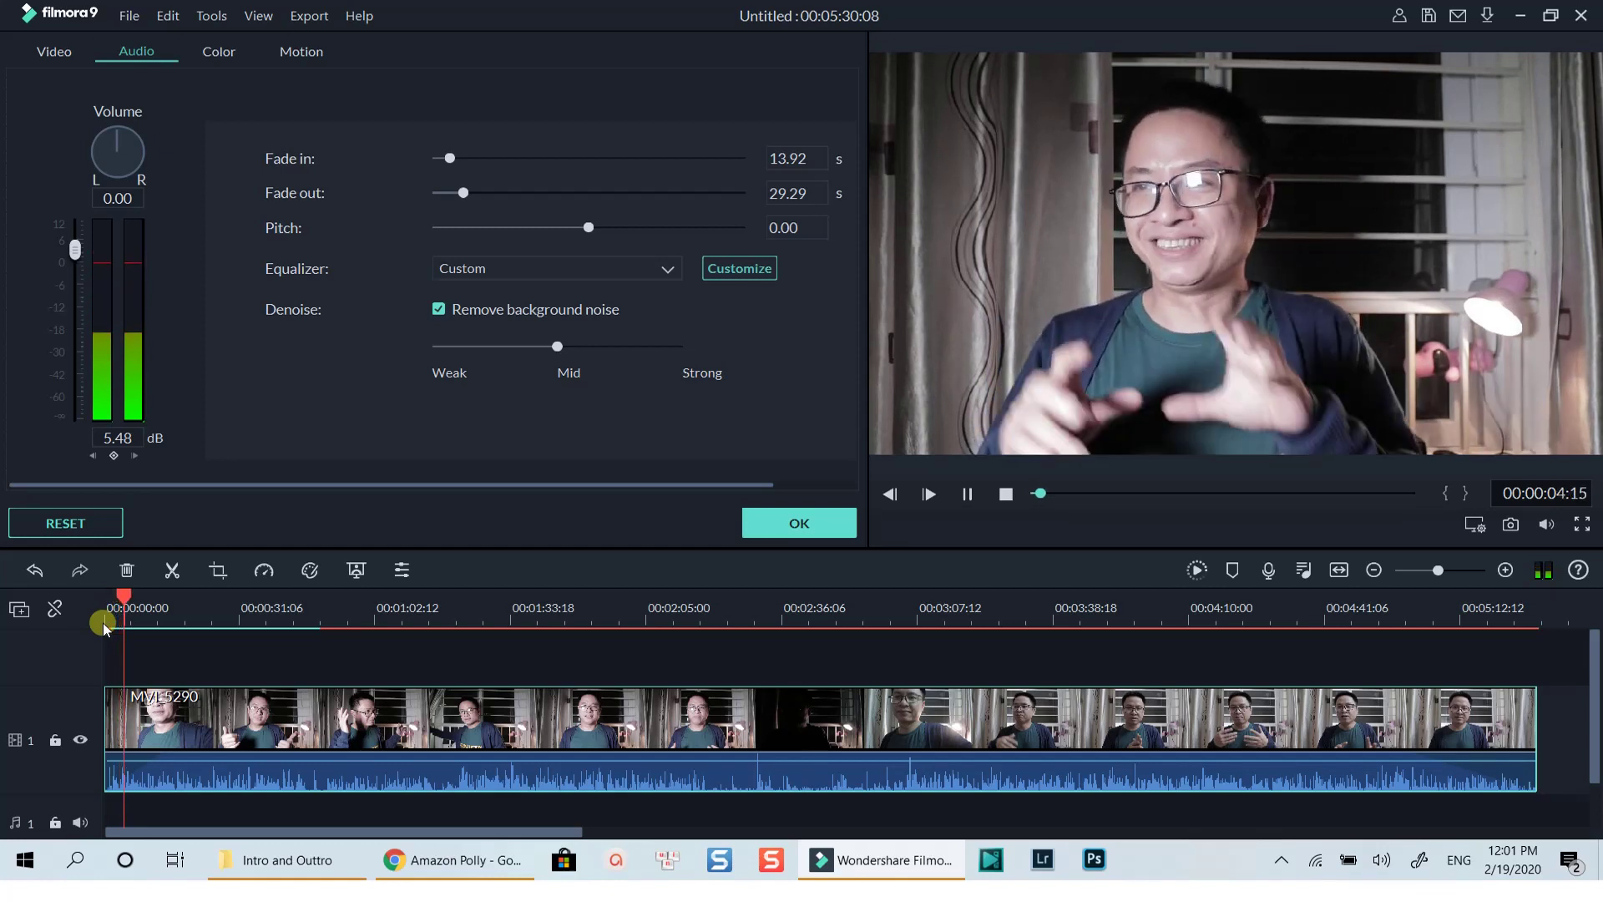
key(space)
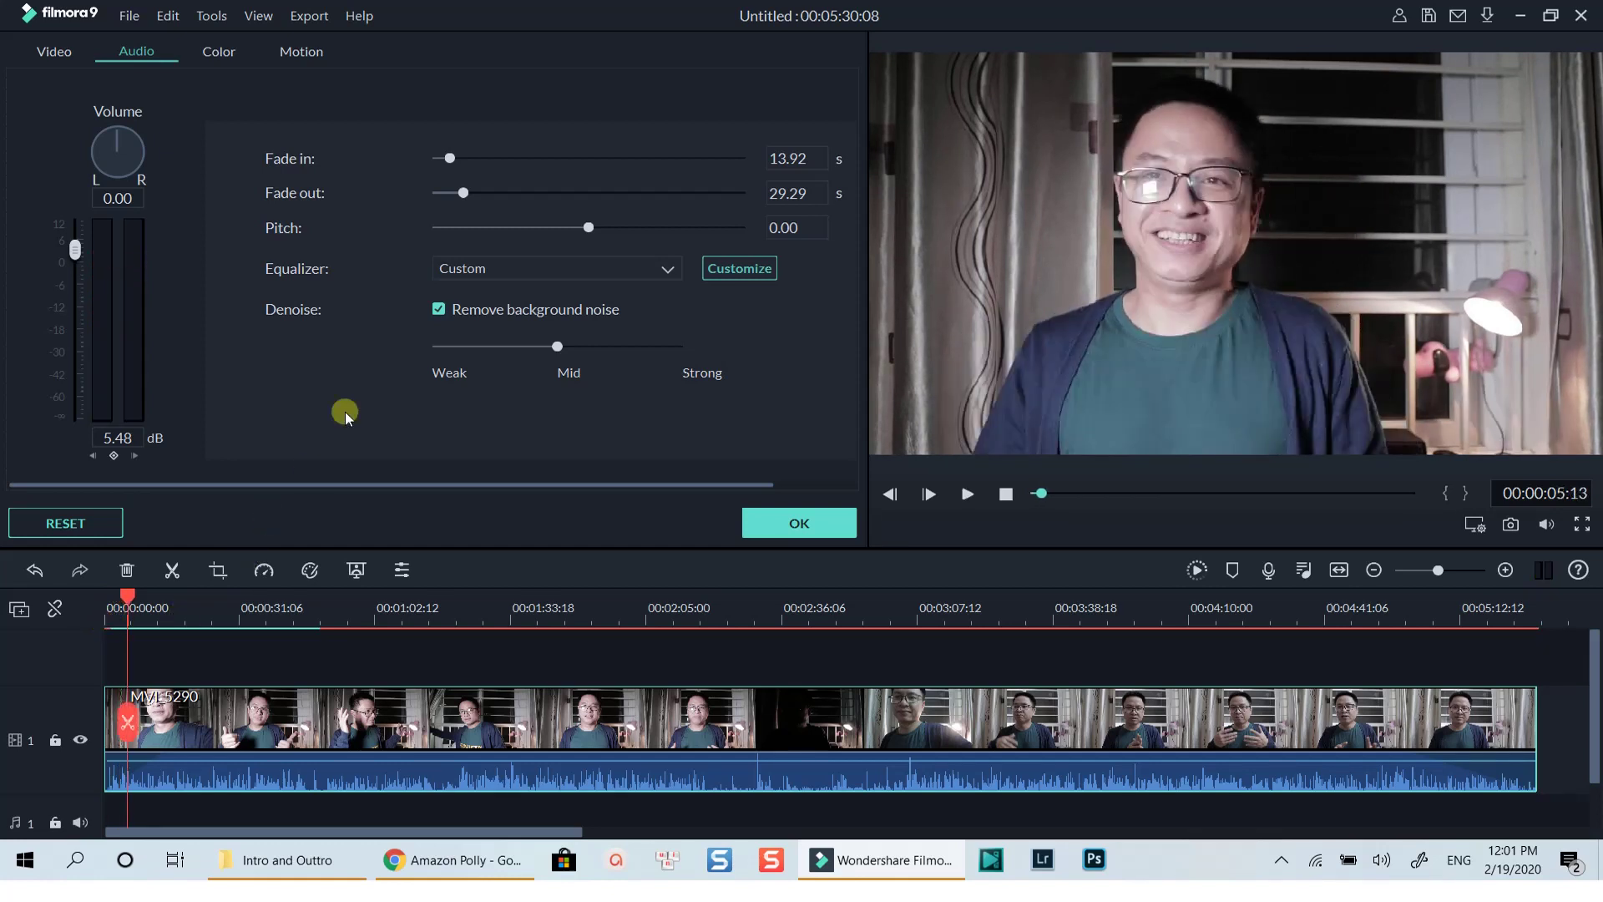
click(436, 309)
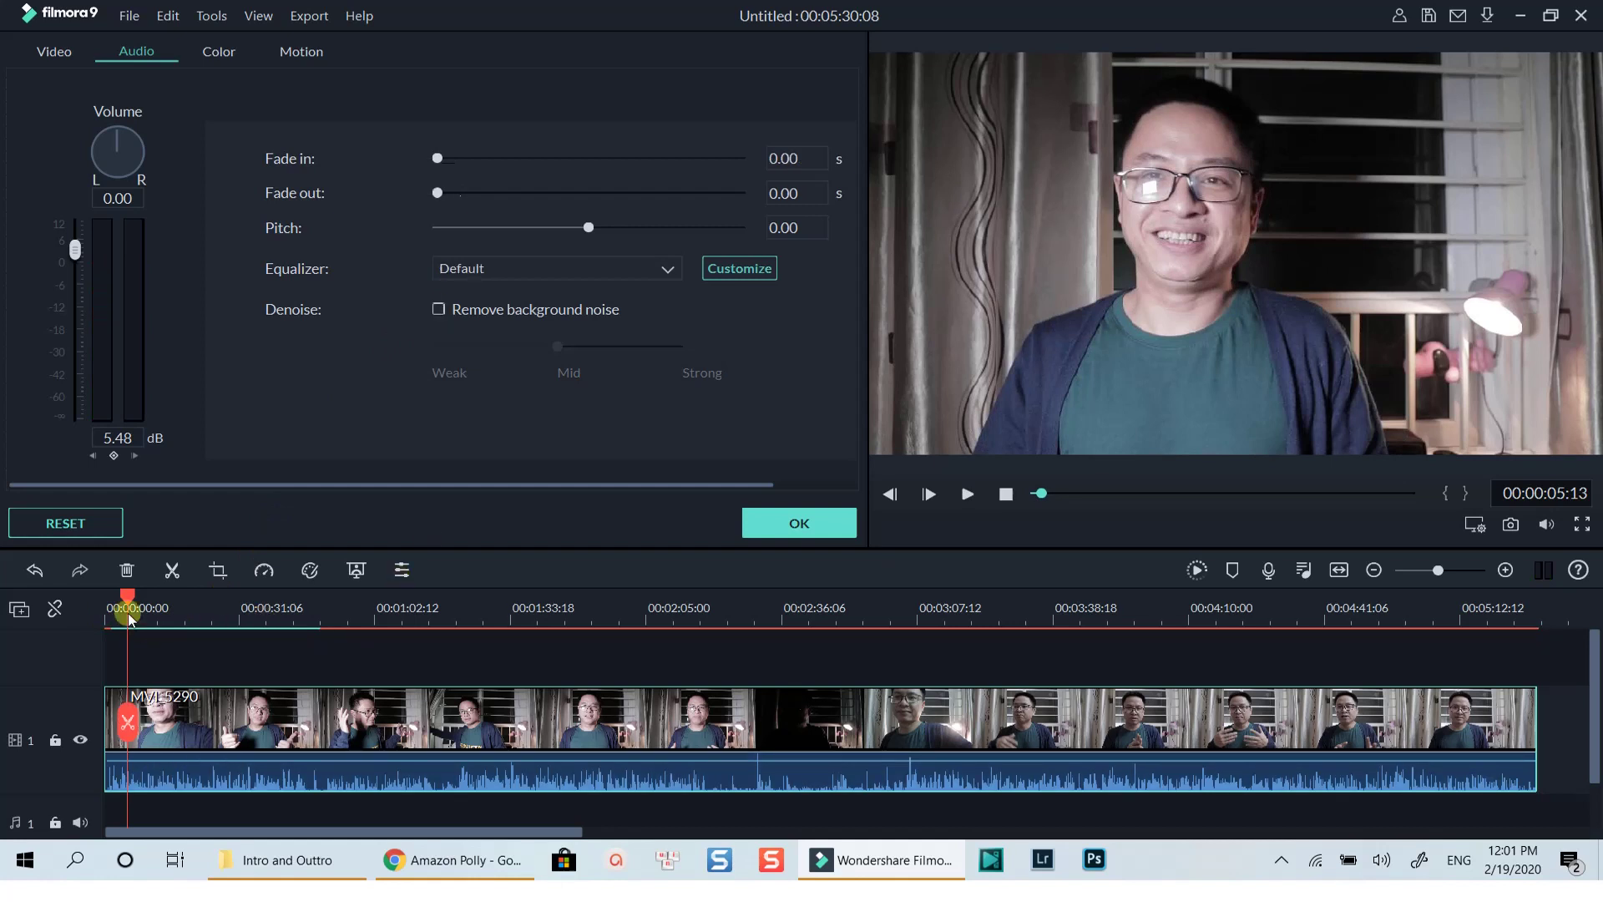
Add volume keyframes at 00:00:12:12, 00:00:21:21 and 00:00:41:02, then move the playhead to 00:00:51:05
drag(128, 613, 159, 593)
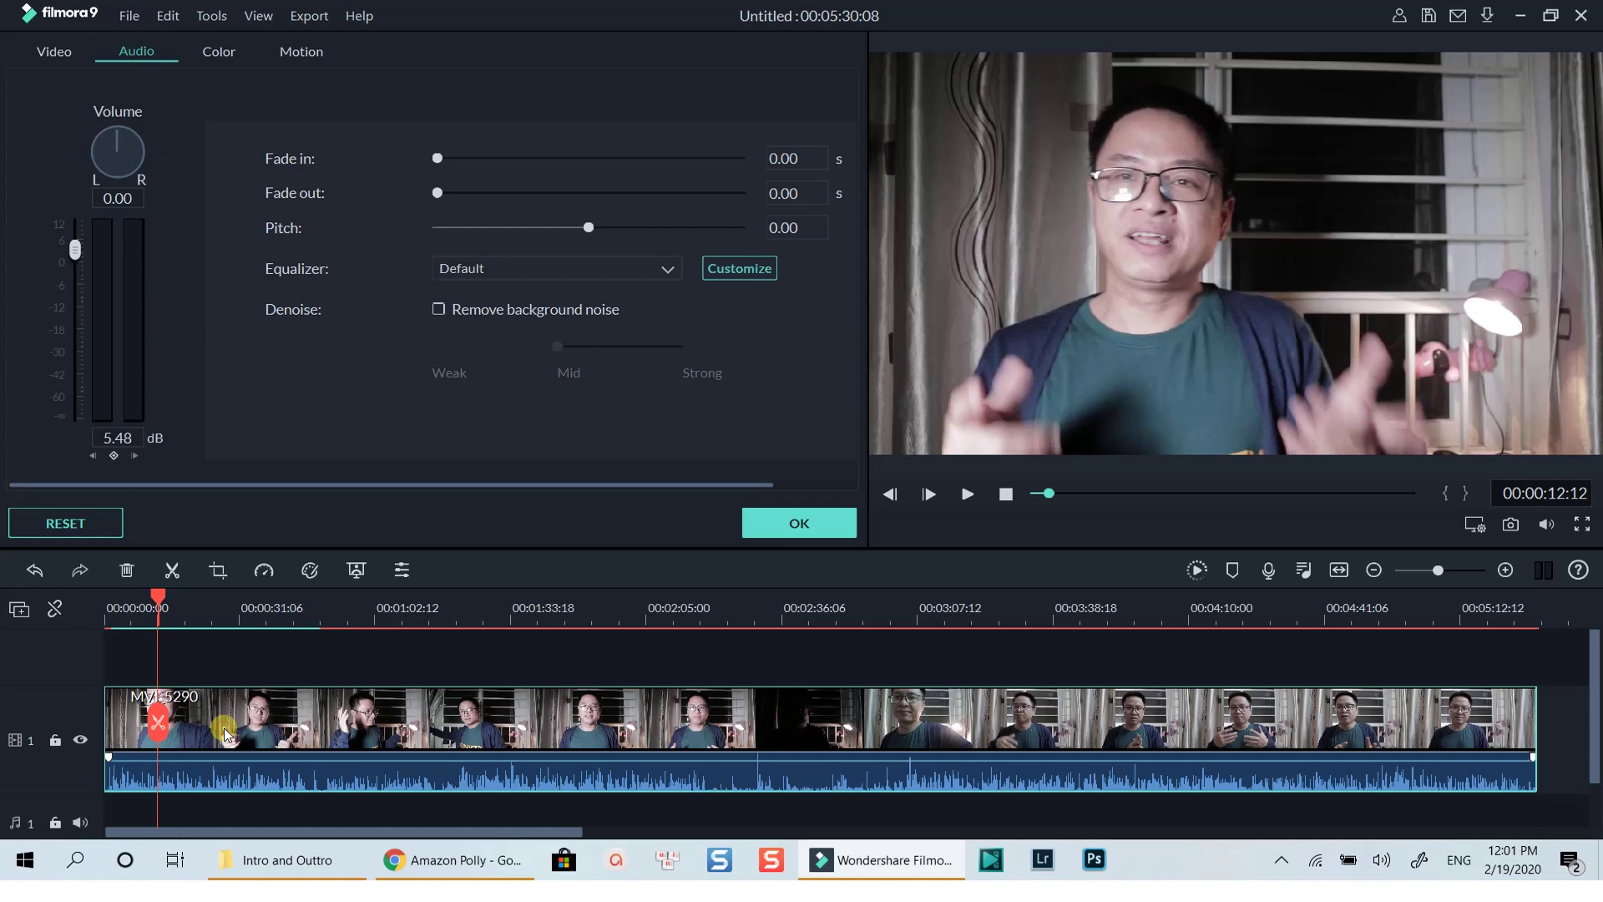
click(114, 456)
drag(162, 601, 199, 610)
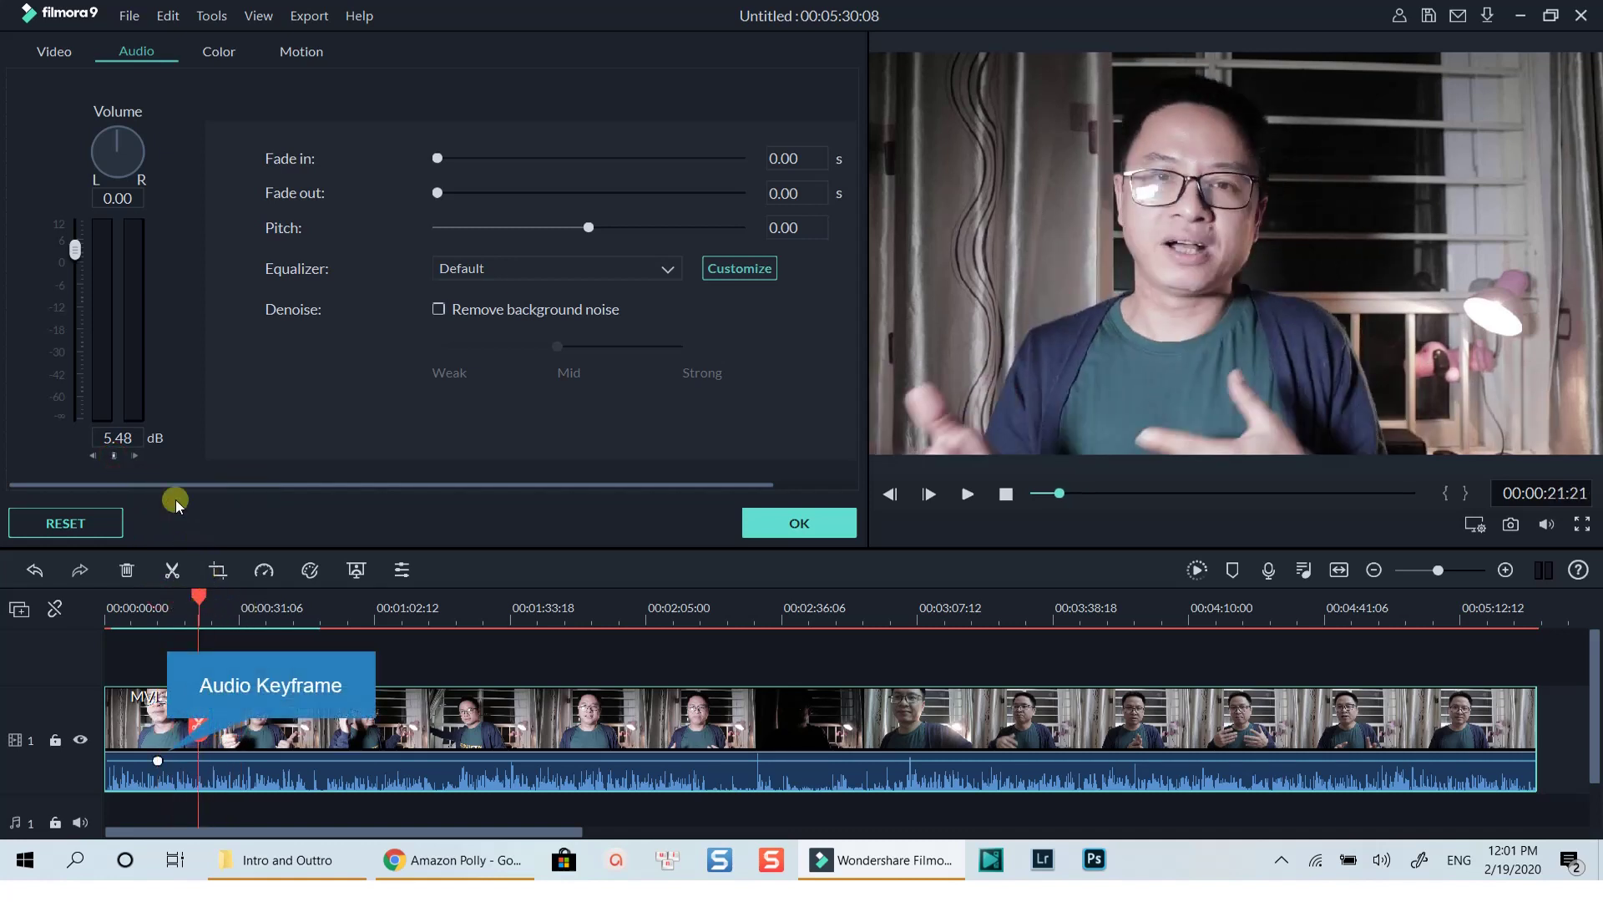
click(115, 456)
drag(204, 588, 275, 616)
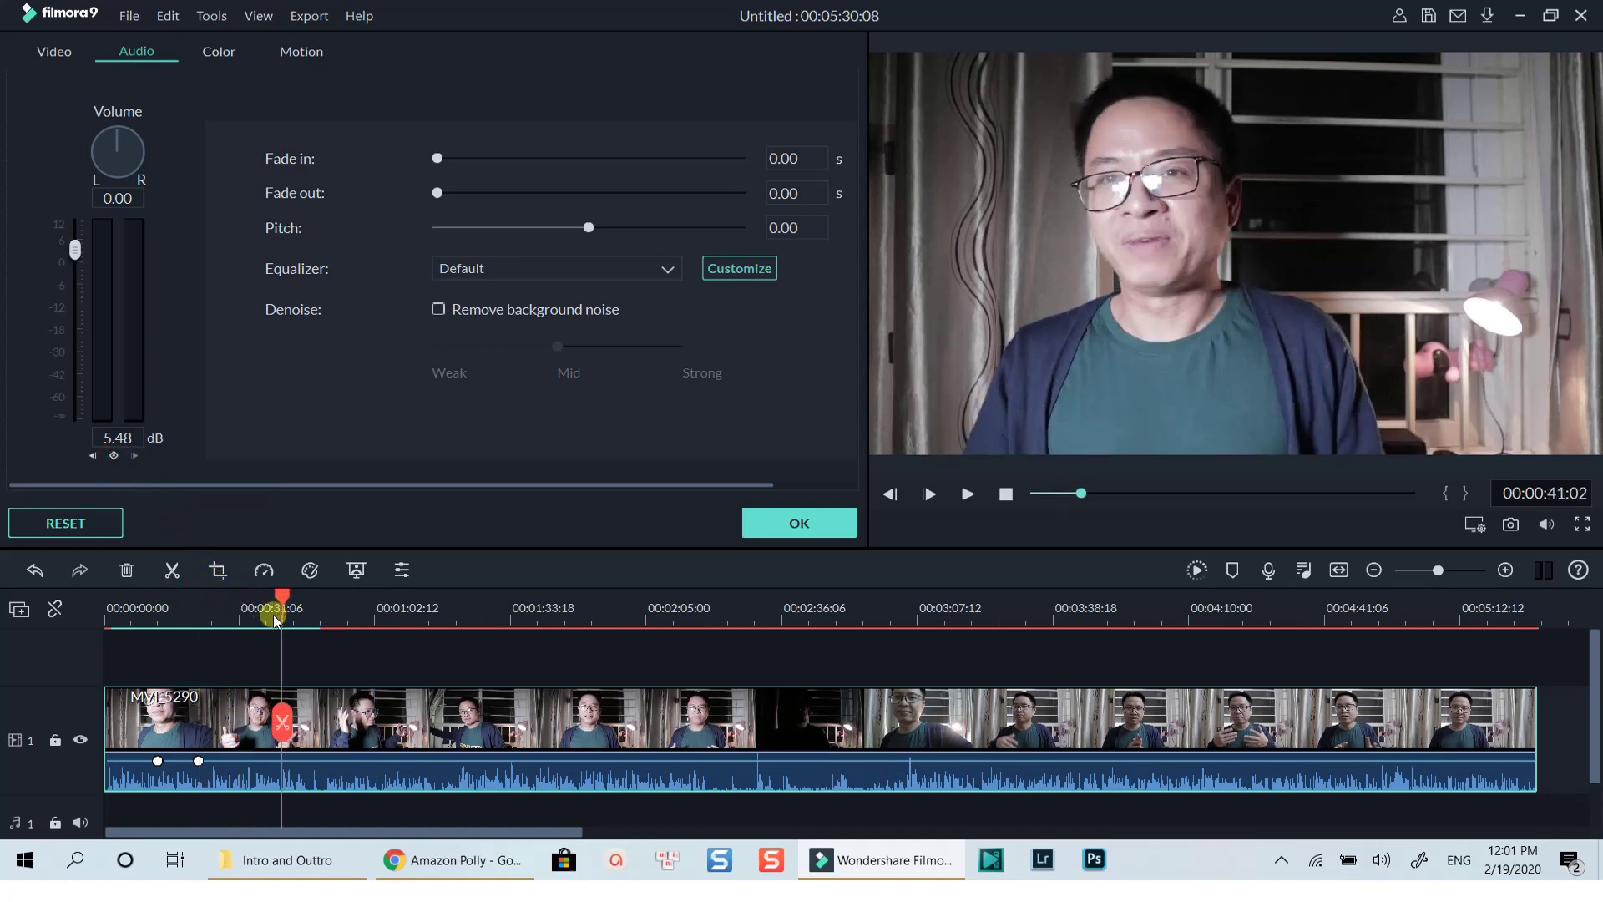
click(114, 456)
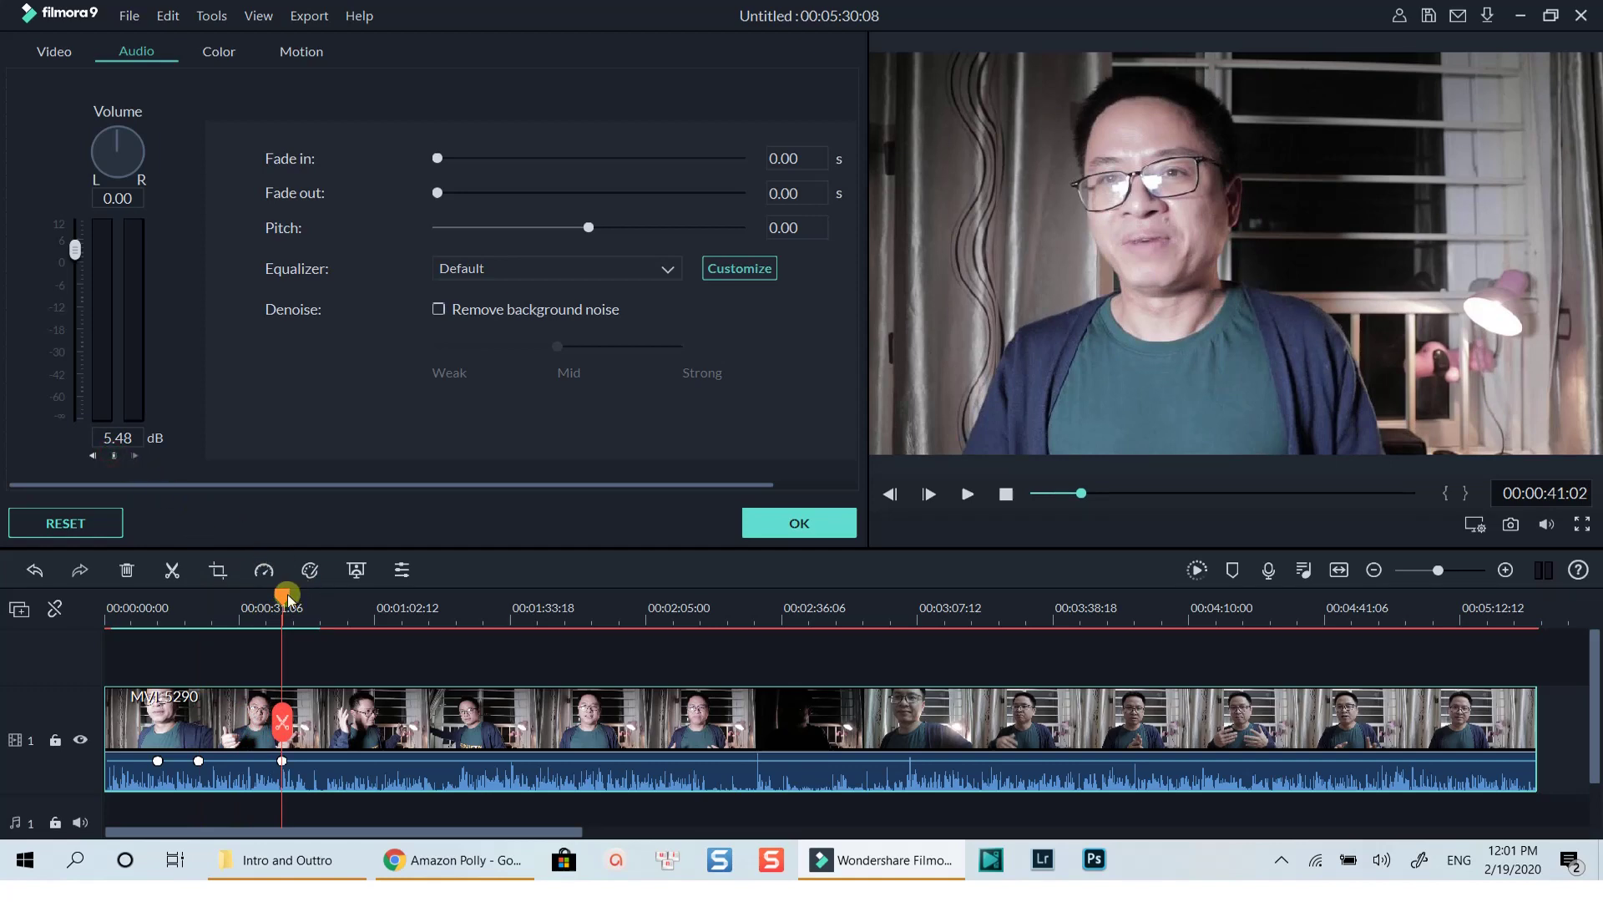
drag(280, 600, 327, 605)
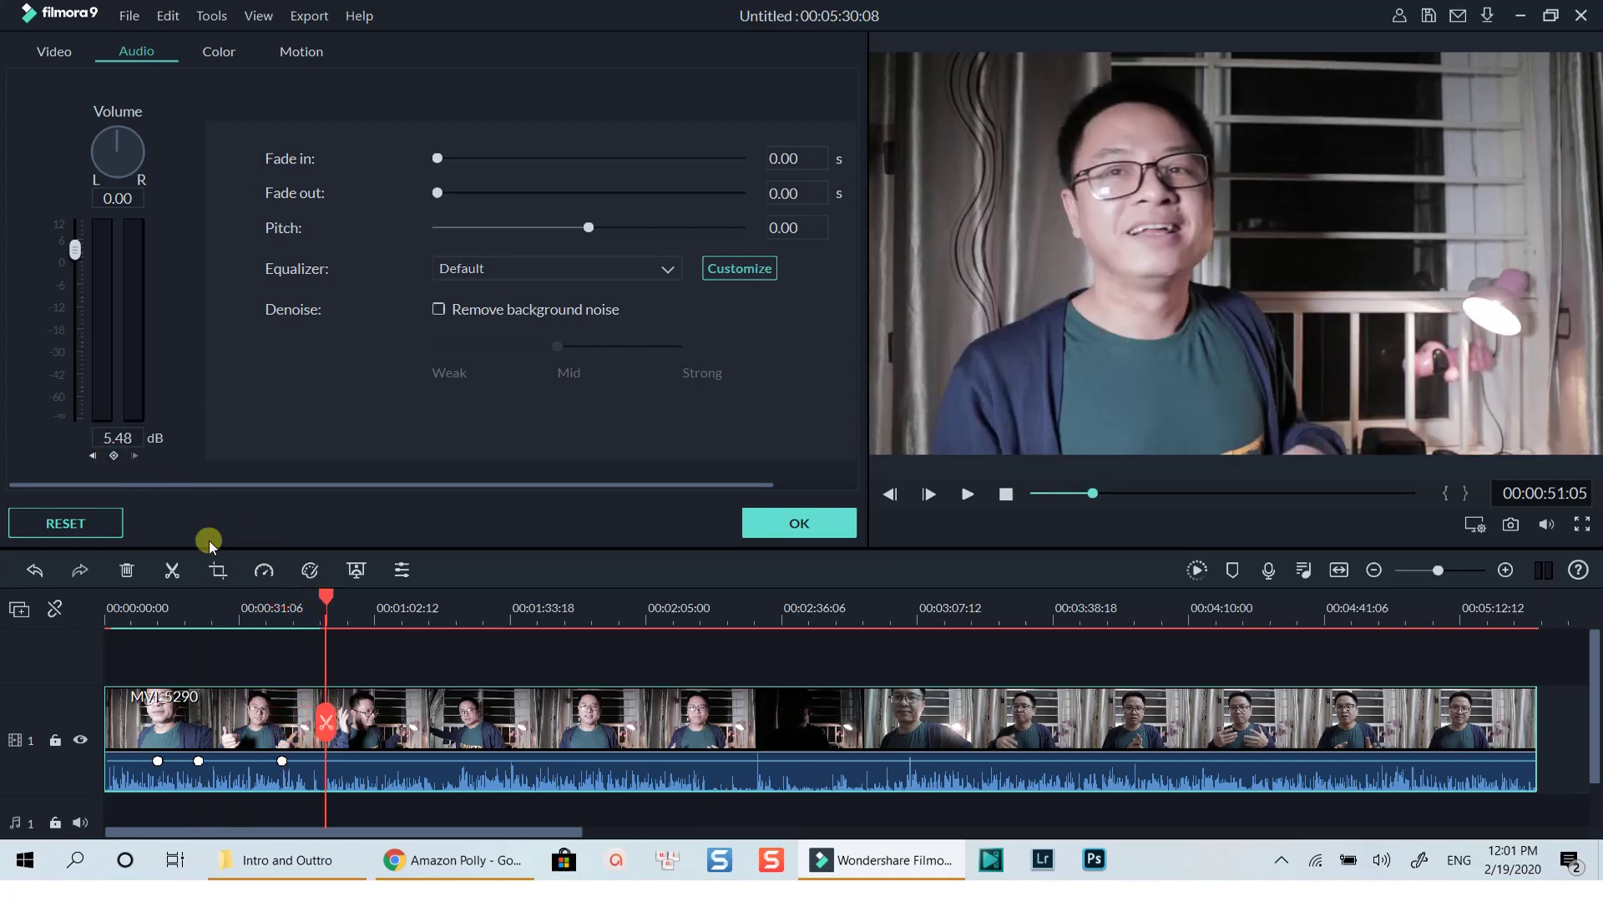
Add a fourth volume keyframe at 0:51 and lower the volume at the 0:21 keyframe
click(114, 456)
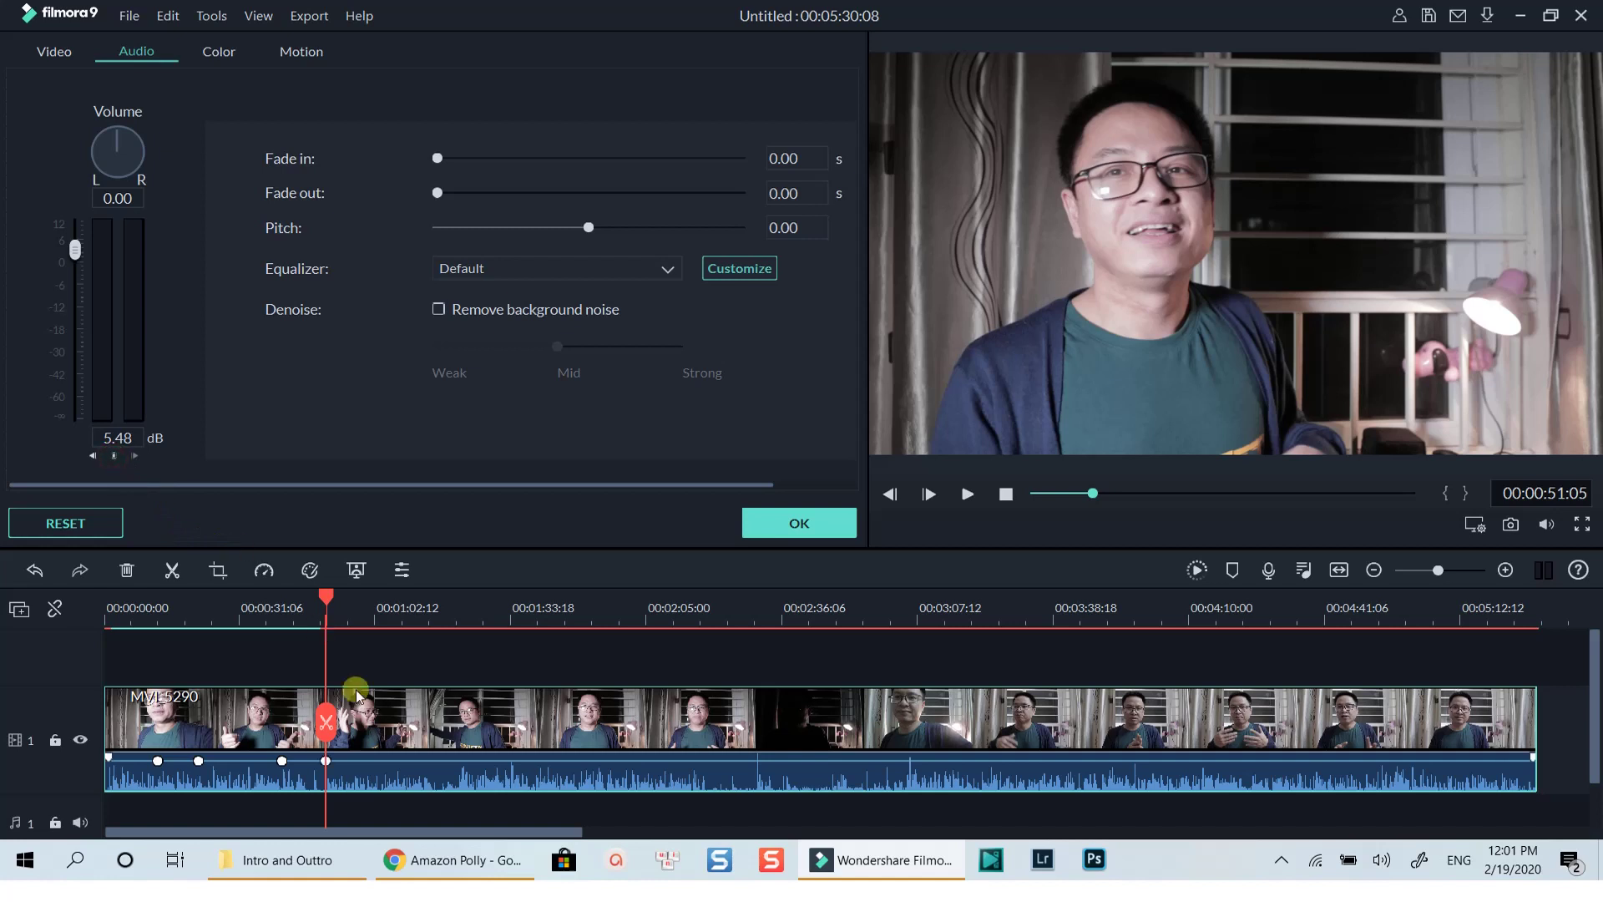
click(204, 760)
drag(200, 766, 198, 767)
click(198, 762)
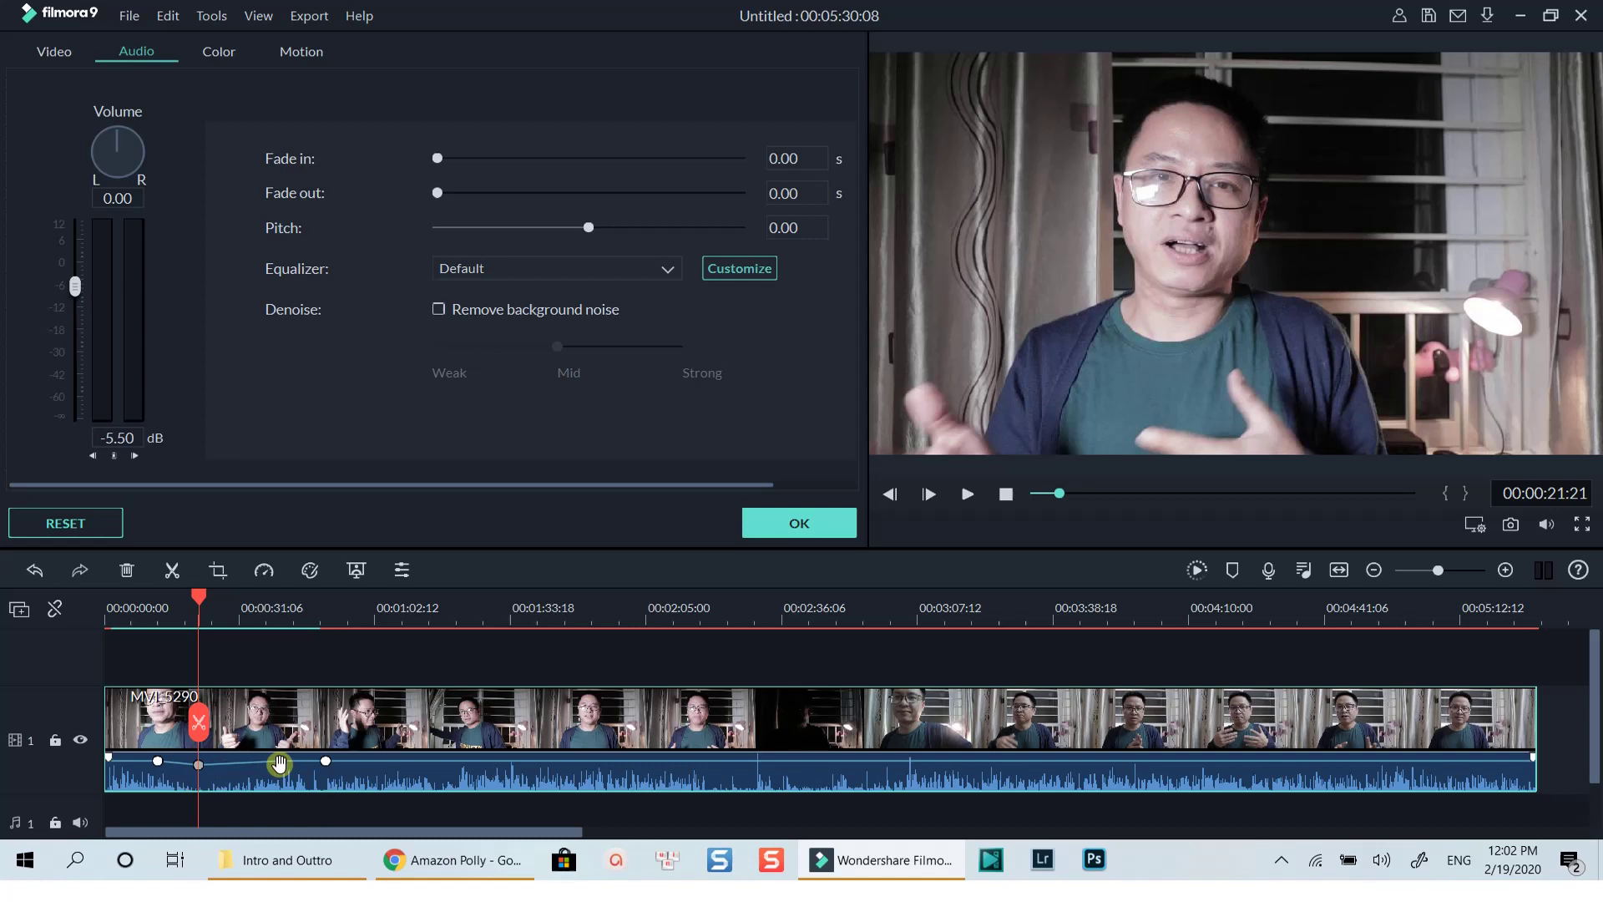
Pull the 0:41 volume keyframe far down to deepen the audio dip
click(282, 762)
drag(282, 762, 333, 763)
click(317, 761)
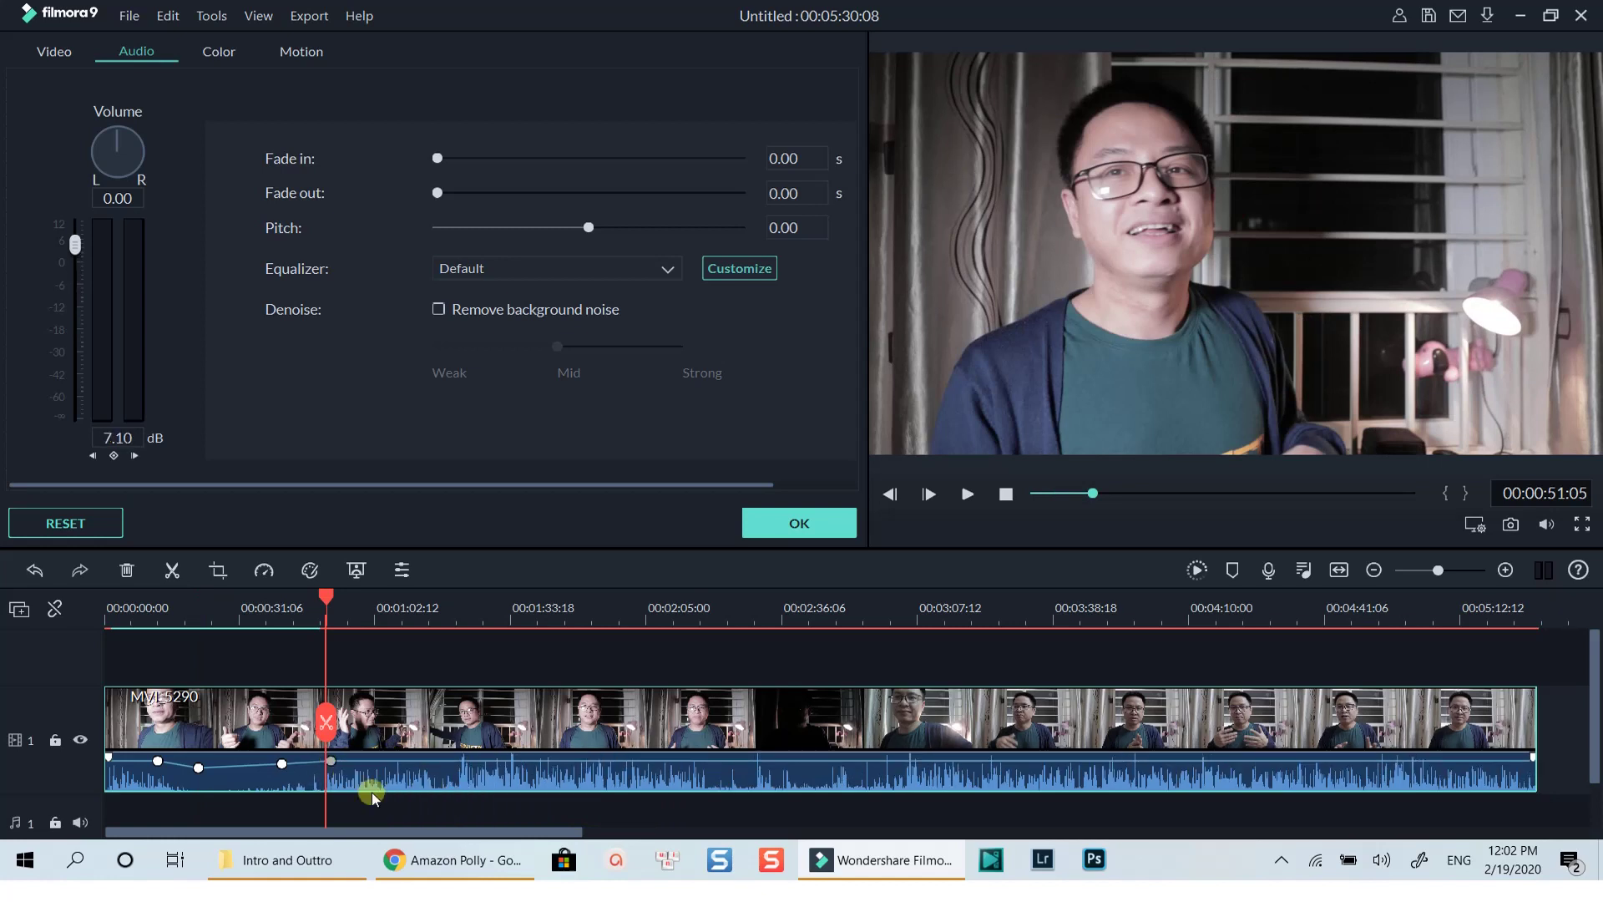
click(133, 609)
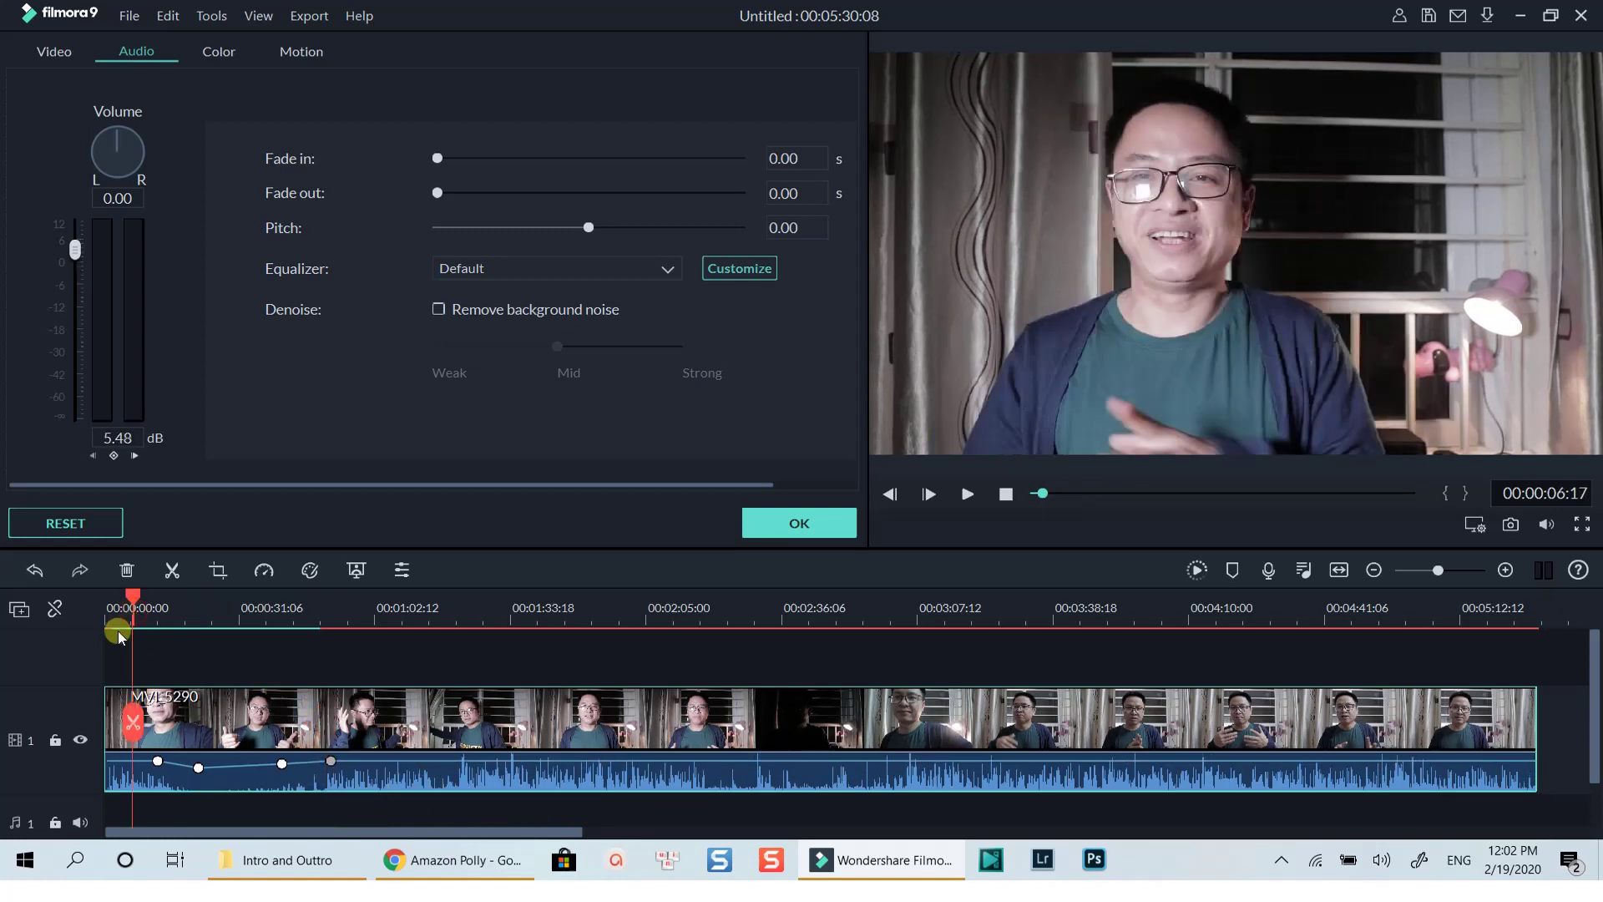
click(281, 765)
drag(281, 769, 192, 781)
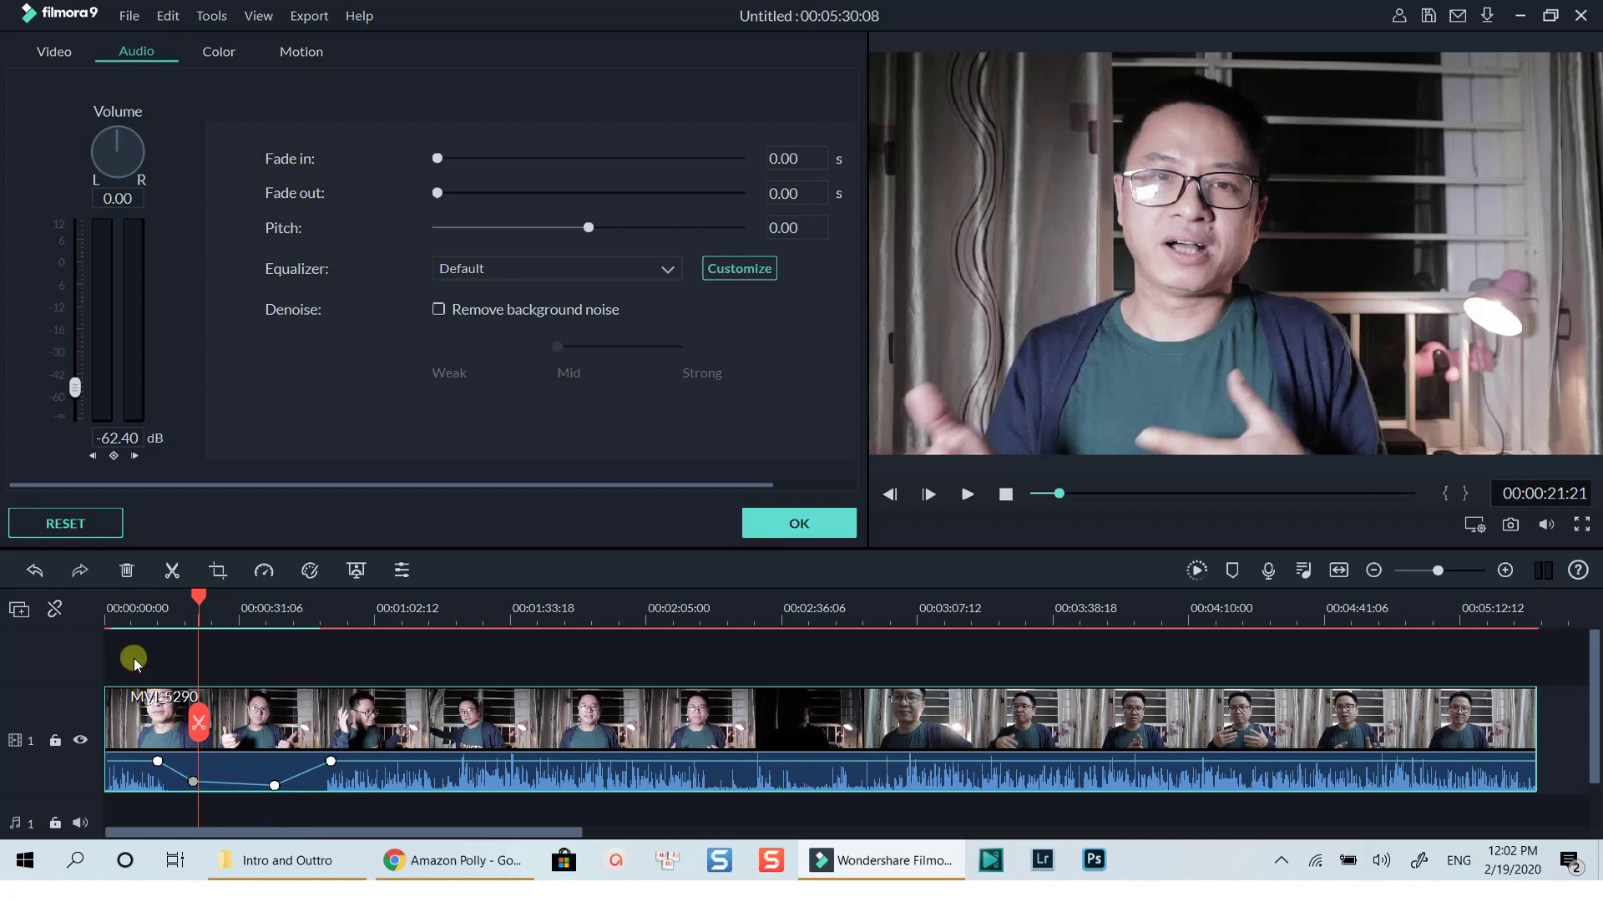
click(146, 615)
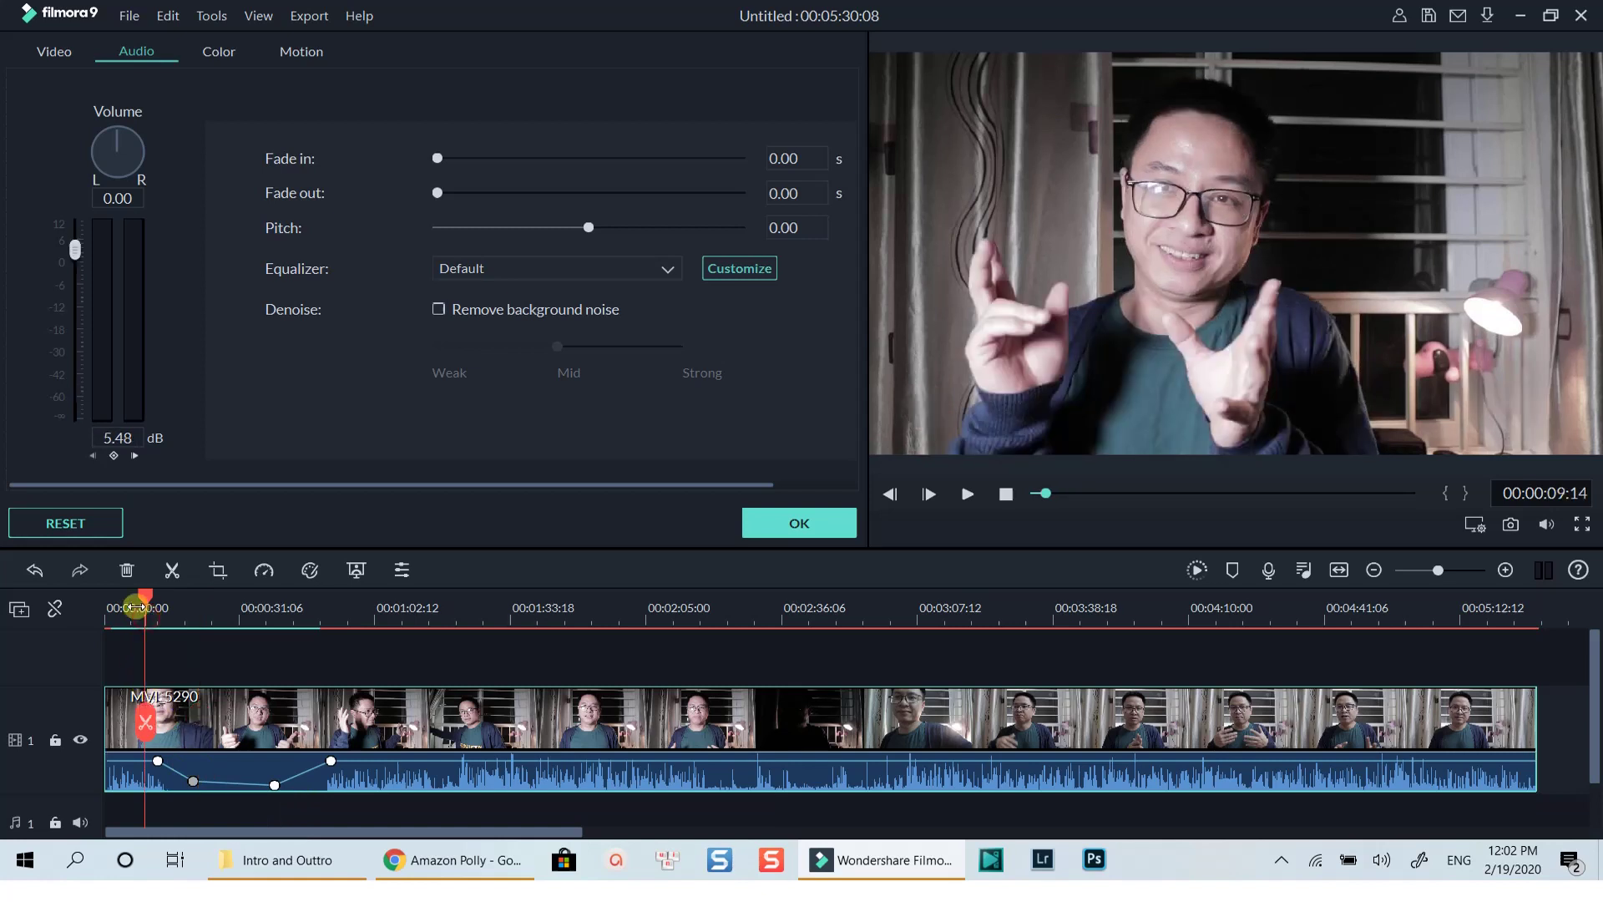